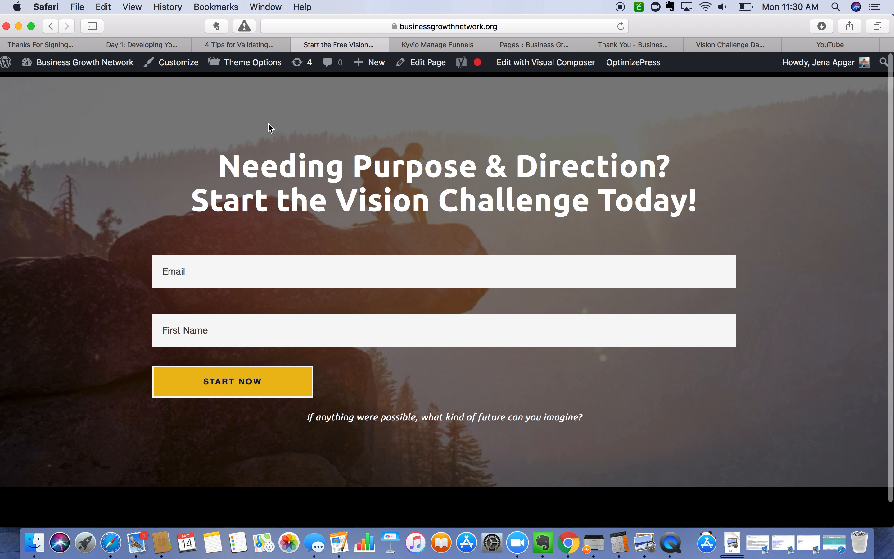
# Step: Switch from the Vision Challenge opt-in page to Kyvio and open the Smart Funnels overview from the dashboard
pyautogui.scroll(-2, 268, 128)
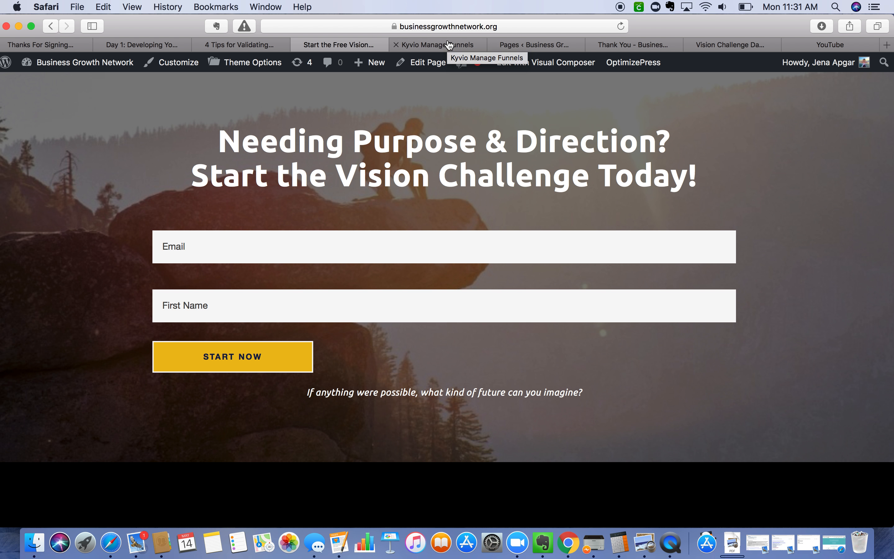
pyautogui.click(449, 44)
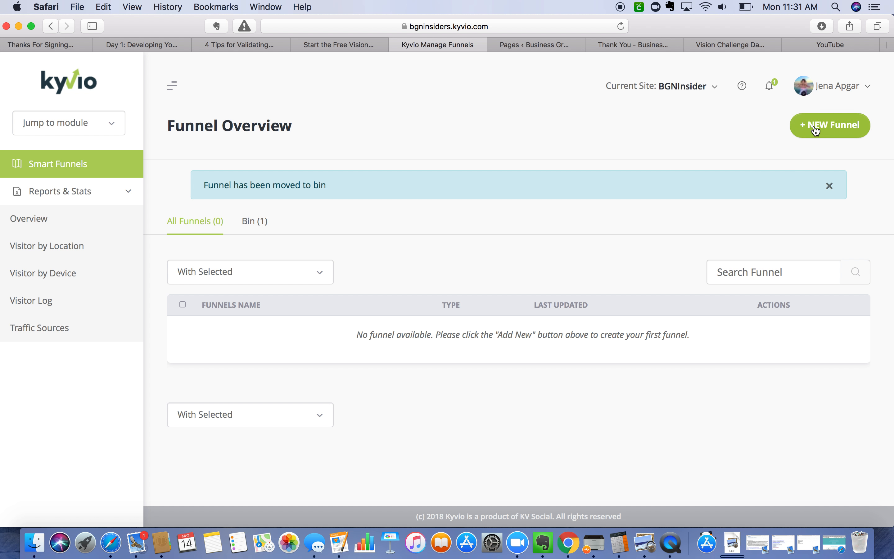
pyautogui.click(825, 130)
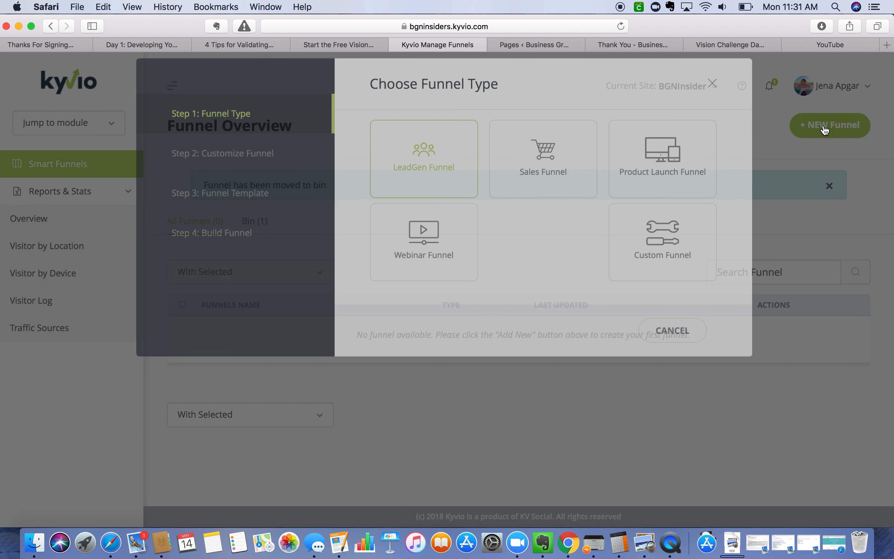
pyautogui.click(712, 125)
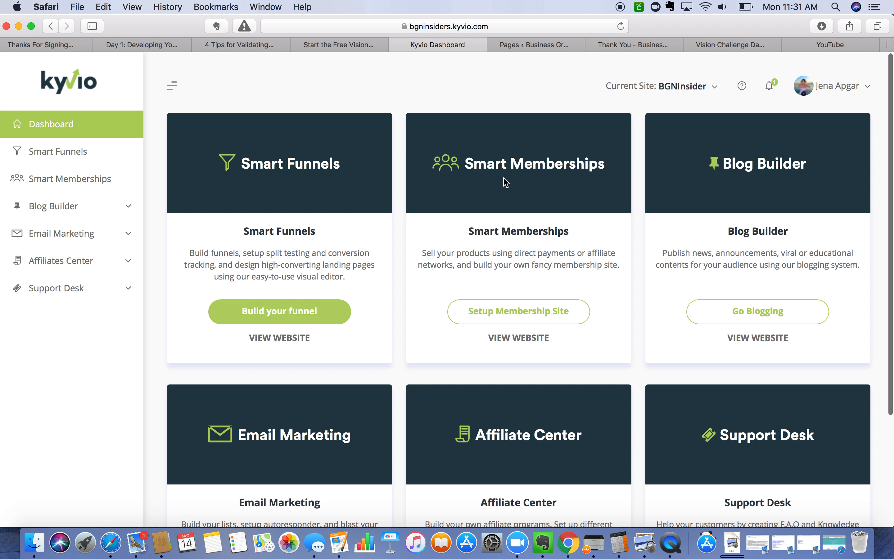
pyautogui.click(274, 316)
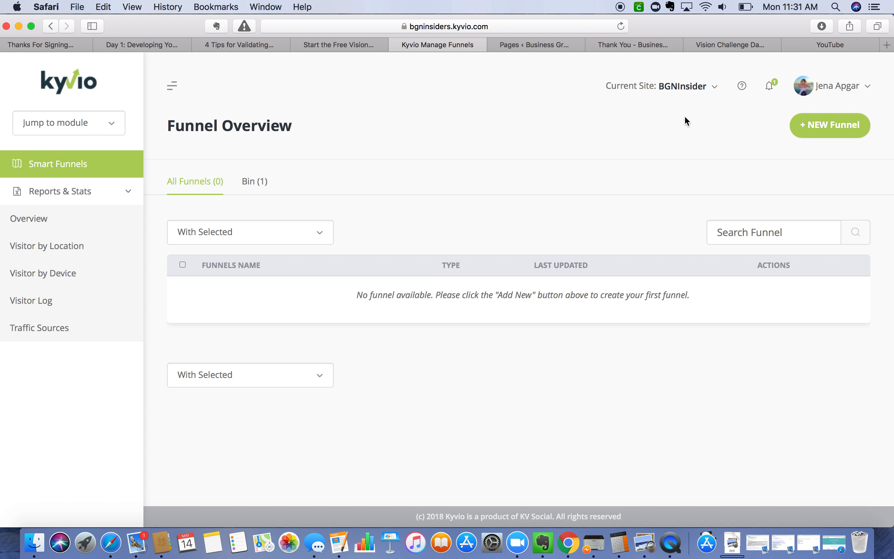
# Step: Start a new LeadGen funnel, keeping only the Landing / Optin Page and Thank You Page in its structure
pyautogui.click(834, 124)
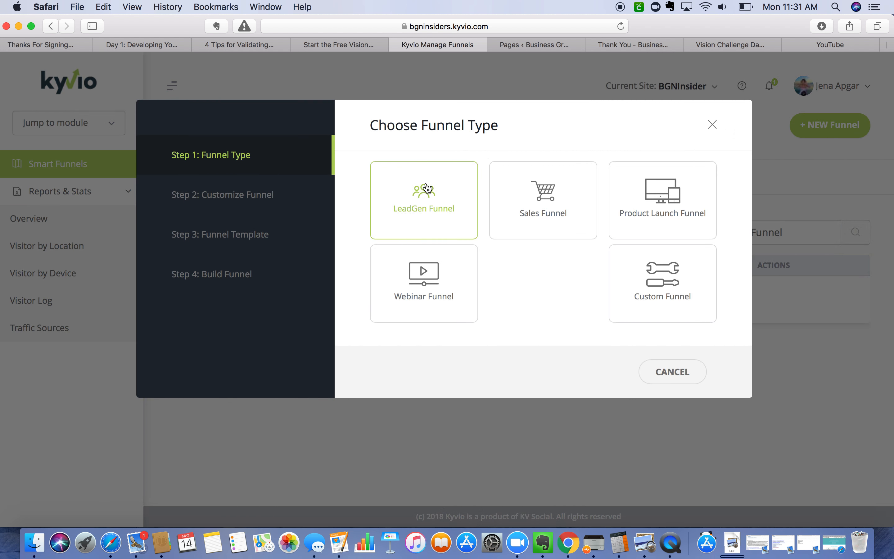
pyautogui.click(426, 202)
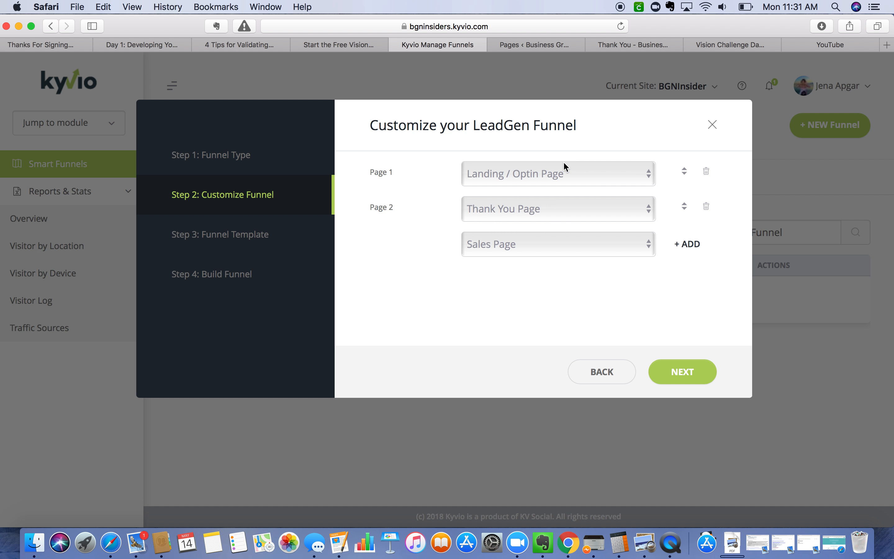
pyautogui.click(521, 245)
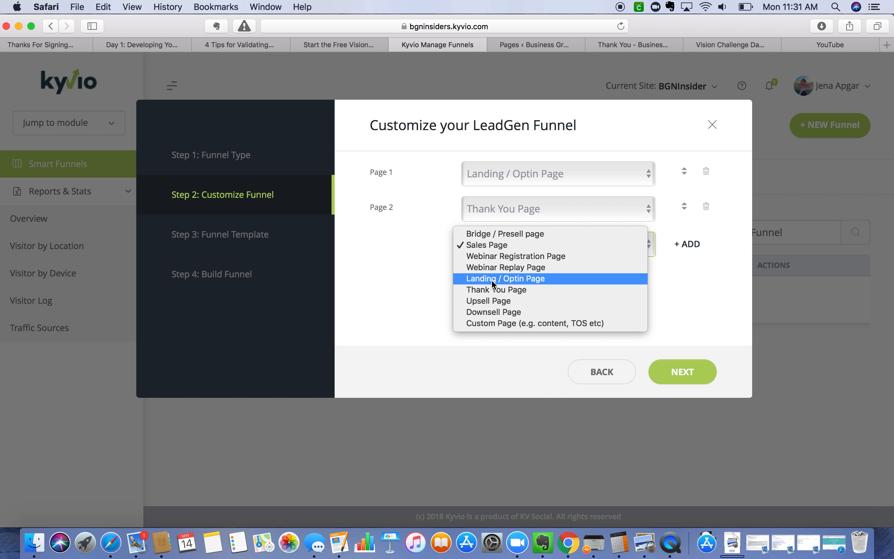
pyautogui.click(490, 247)
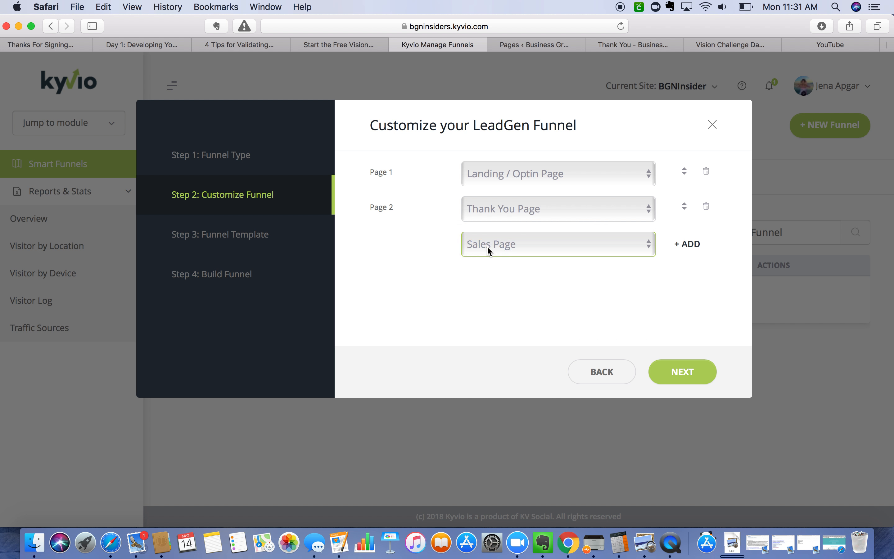
pyautogui.click(682, 371)
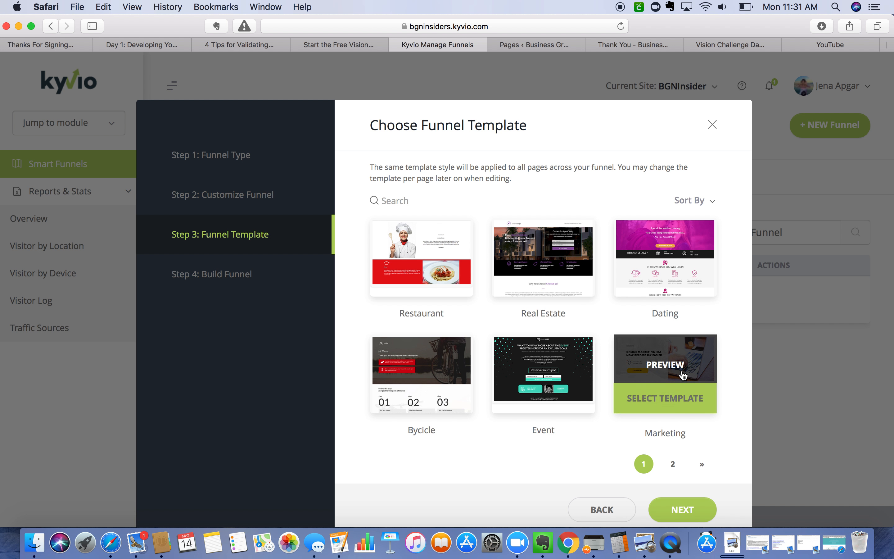
# Step: Preview the Marketing funnel template and look over its Bridge / Presell page
pyautogui.click(658, 365)
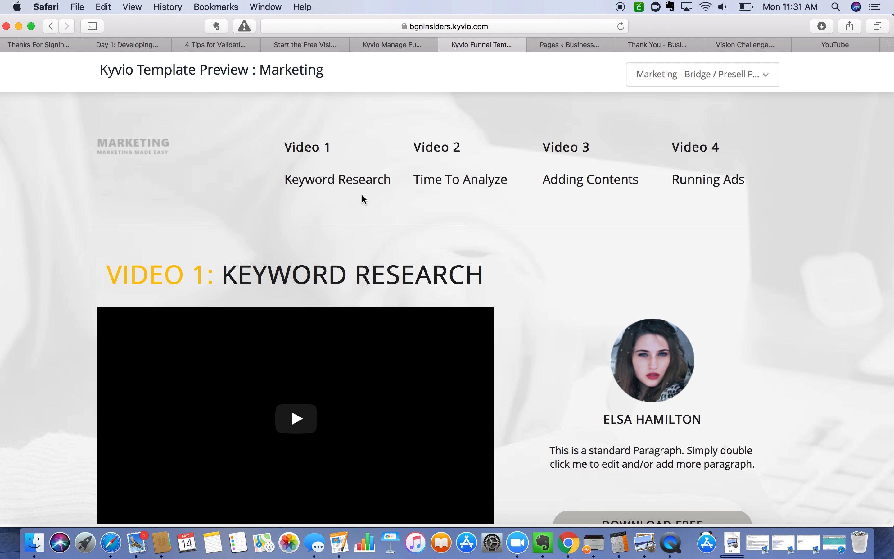
pyautogui.scroll(-5, 332, 390)
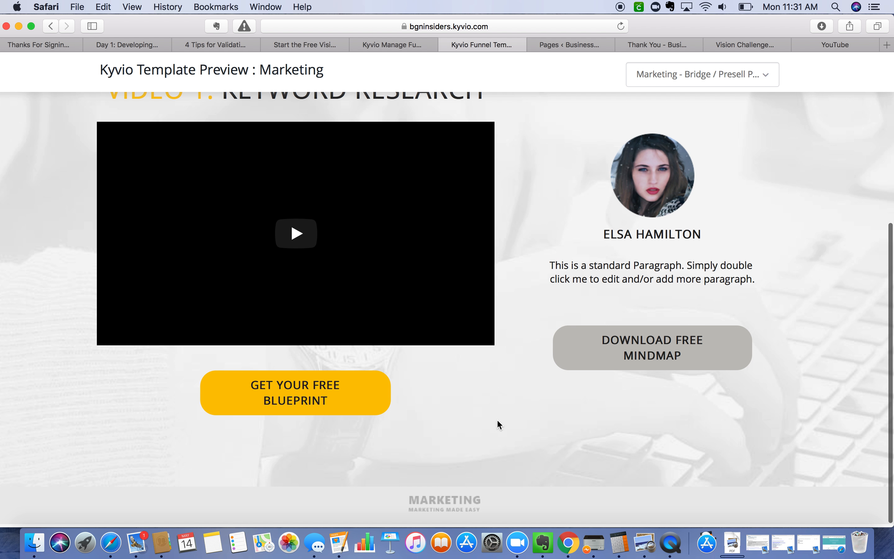
pyautogui.scroll(5, 519, 410)
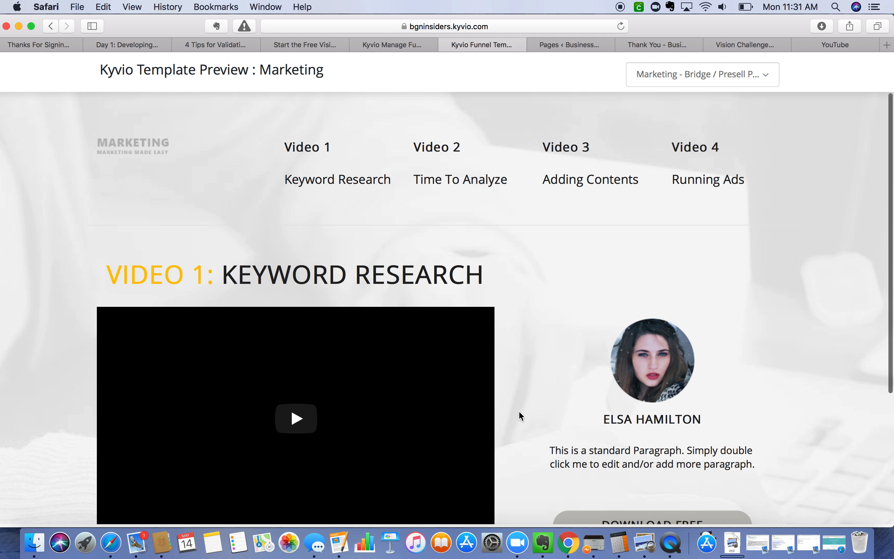
# Step: Review the existing Vision Challenge Day 1 page and Thank You page, and close the template preview to return to the funnel setup
pyautogui.click(743, 45)
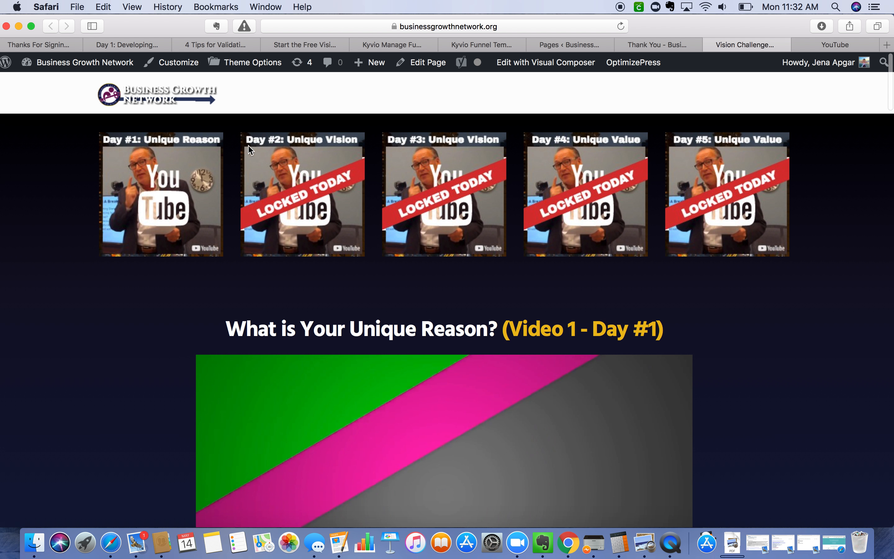
pyautogui.scroll(-10, 562, 283)
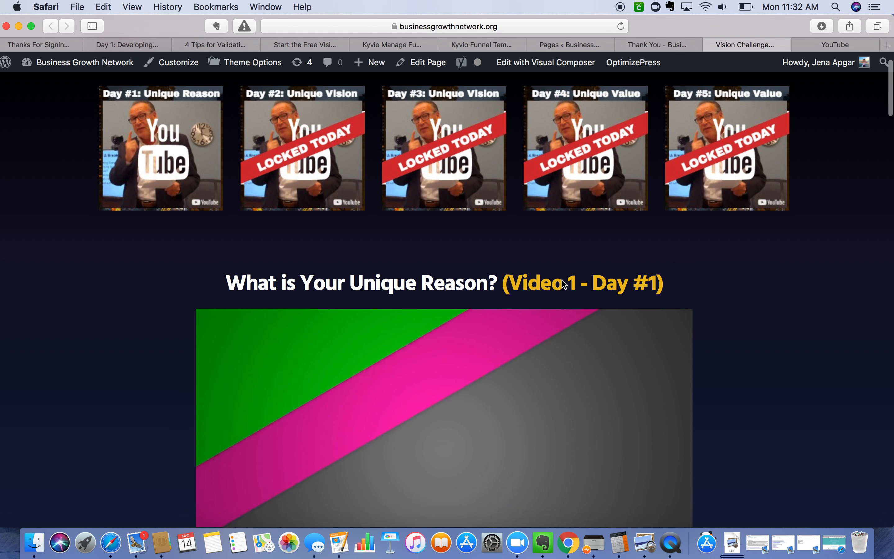
pyautogui.scroll(-20, 562, 281)
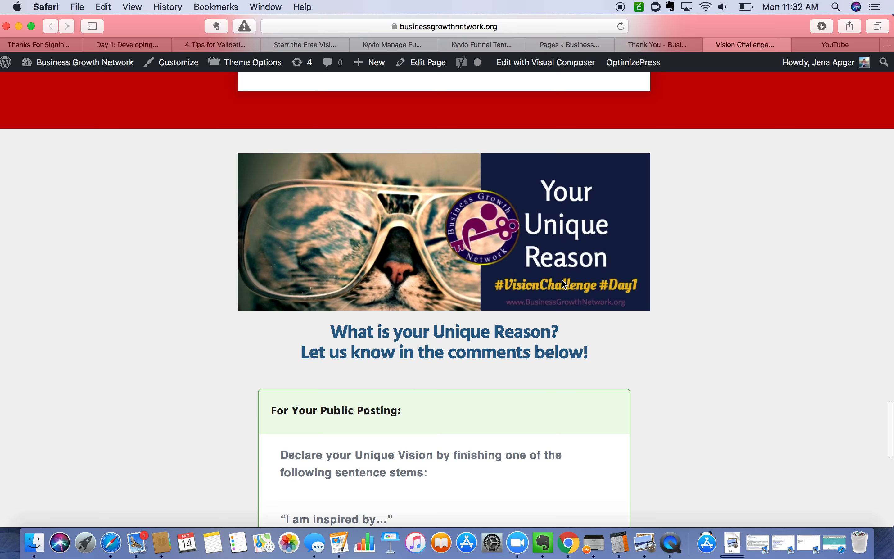
pyautogui.scroll(20, 562, 279)
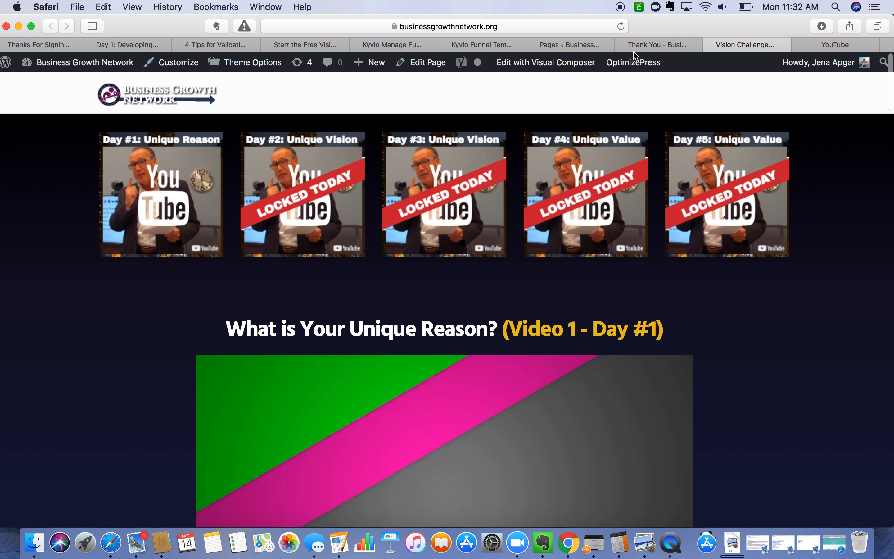
pyautogui.click(640, 45)
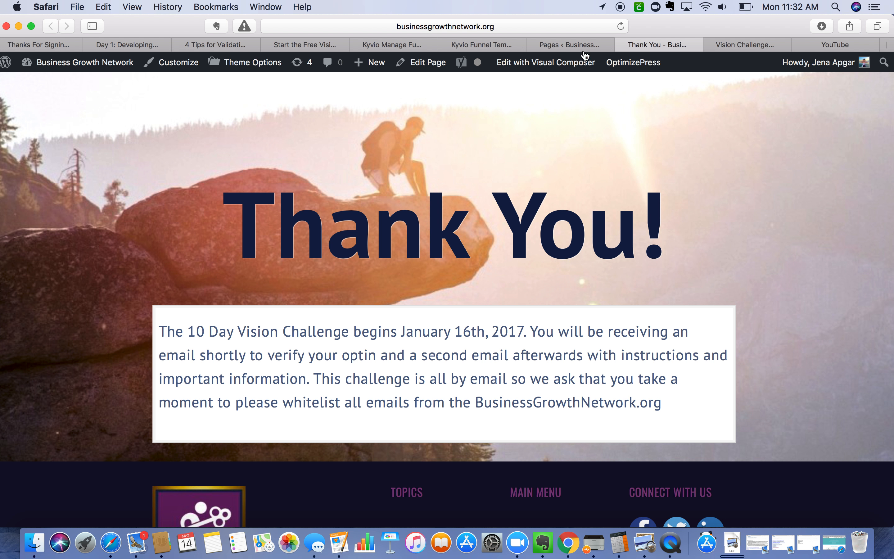
pyautogui.click(535, 44)
pyautogui.click(487, 45)
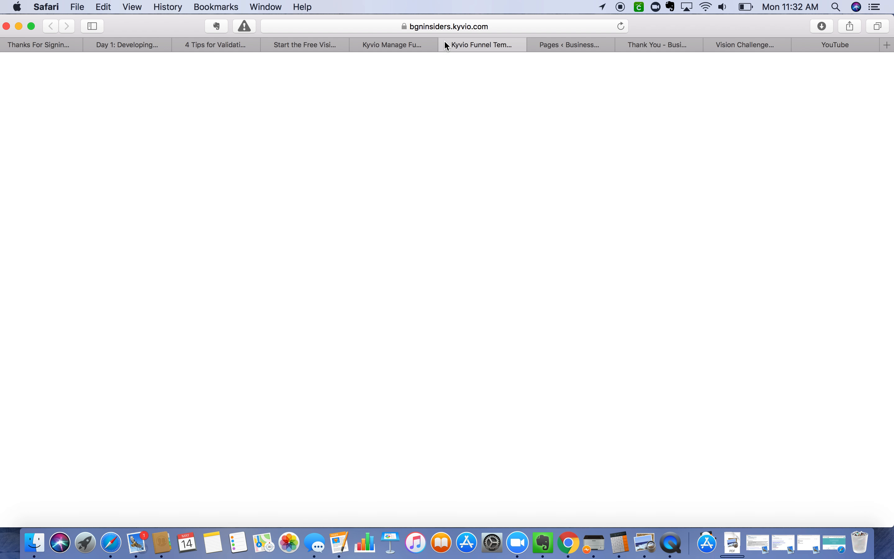
pyautogui.click(447, 45)
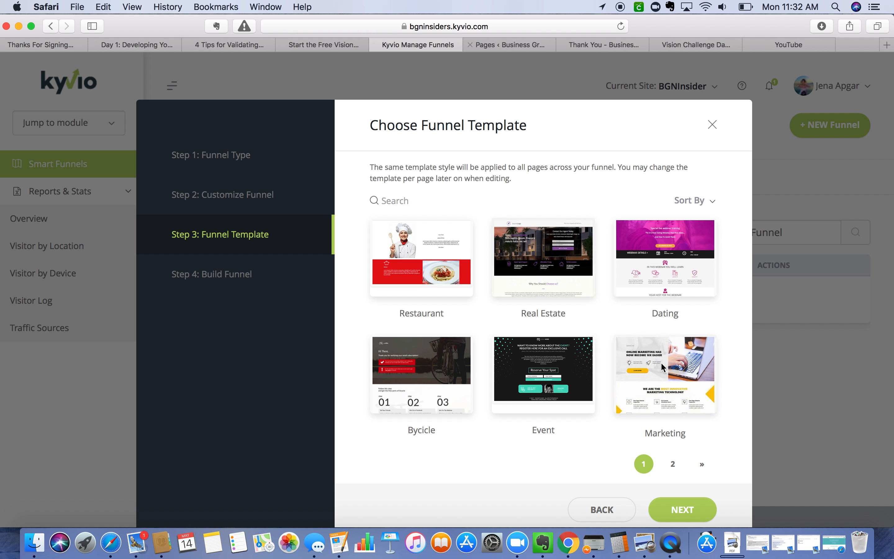
# Step: Select the Marketing template and create the funnel under the name Vision Challenge Optin
pyautogui.click(665, 398)
pyautogui.scroll(-2, 665, 405)
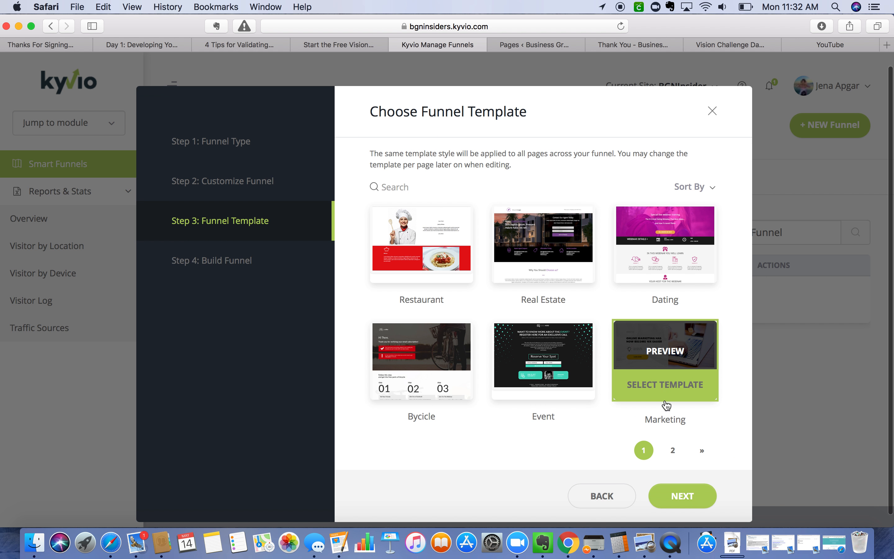
pyautogui.click(674, 480)
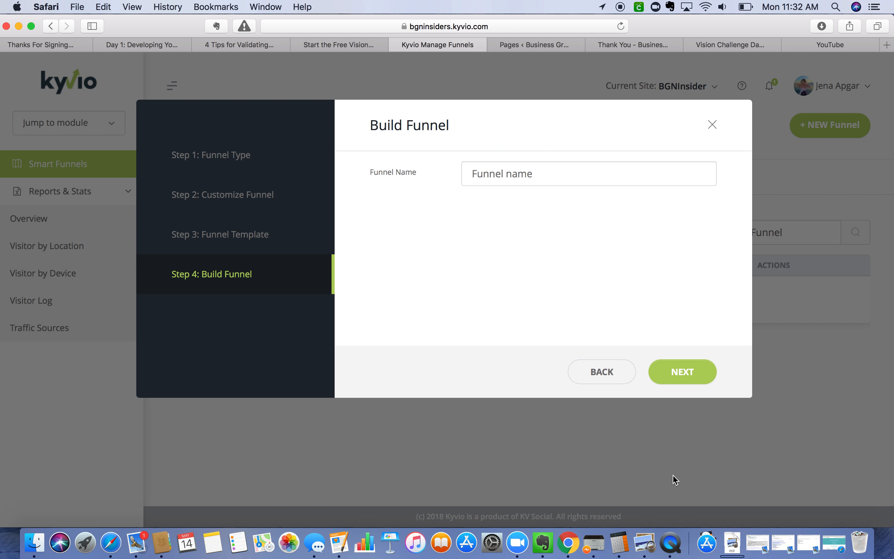
pyautogui.click(498, 167)
pyautogui.write('Vision Challenge Optin')
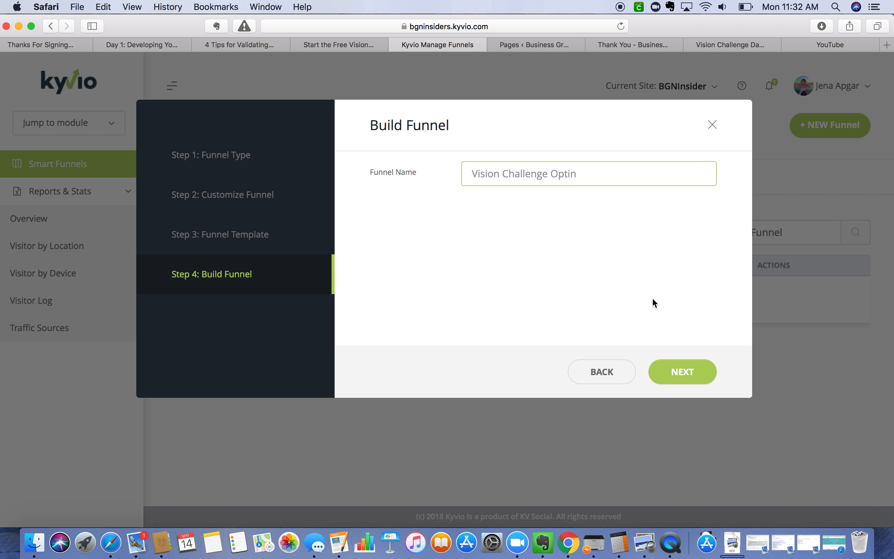
pyautogui.click(690, 374)
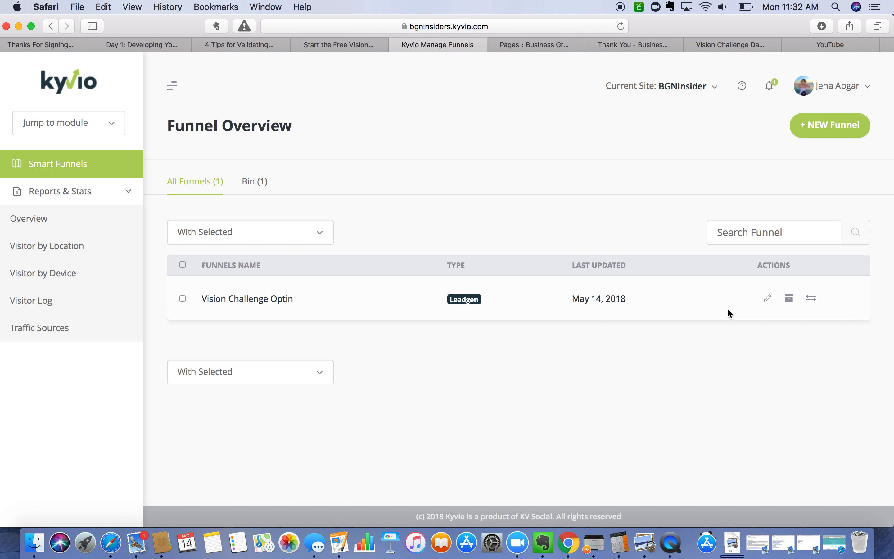
# Step: Open the Vision Challenge Optin funnel for editing and publish its Landing / Optin Page and Thank You Page
pyautogui.click(770, 298)
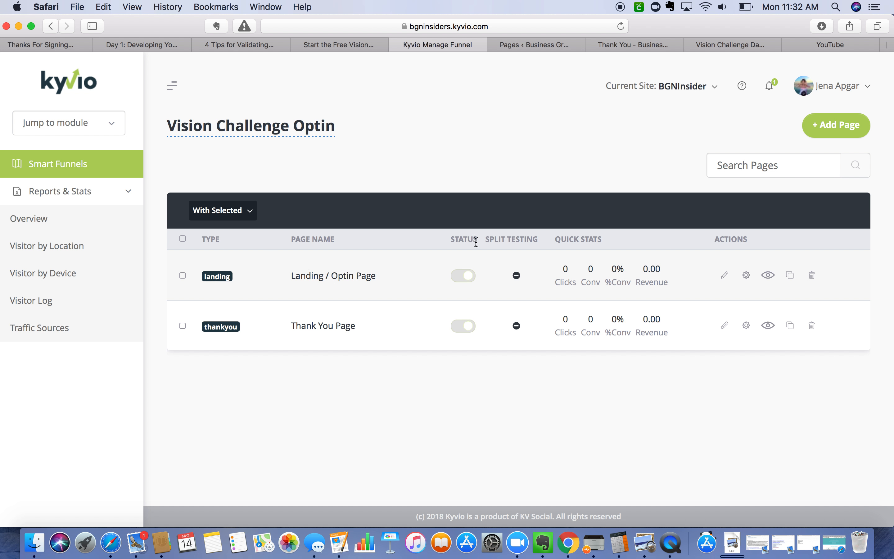
pyautogui.click(457, 281)
pyautogui.click(462, 366)
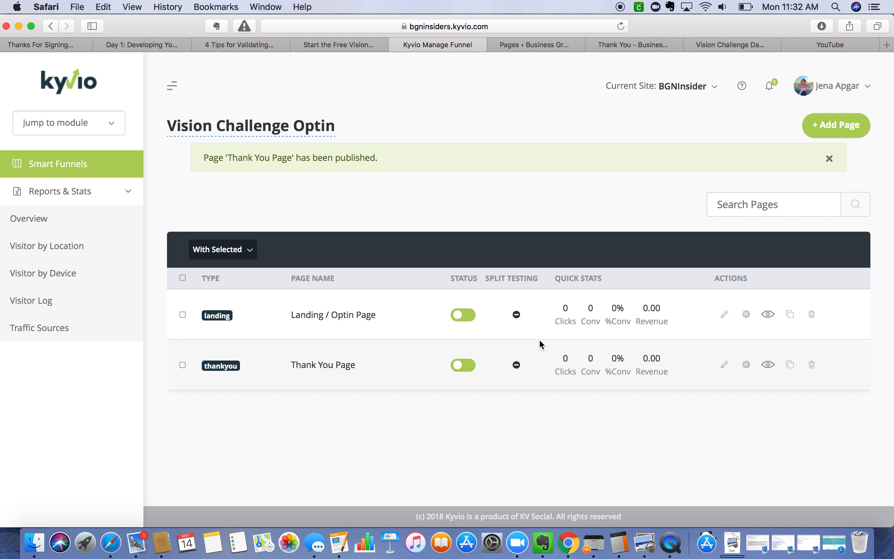
# Step: Edit the Landing / Optin Page and delete its "Find us on social media" section
pyautogui.click(726, 315)
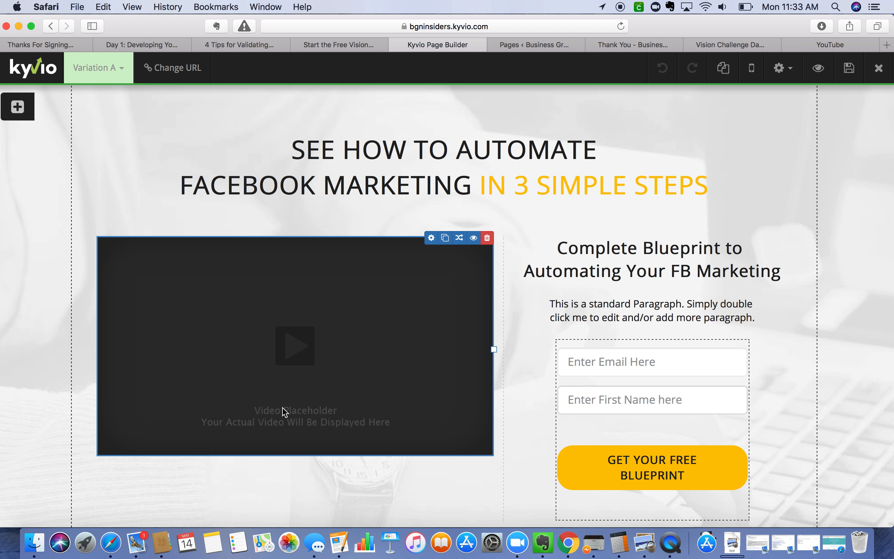
pyautogui.scroll(-6, 332, 386)
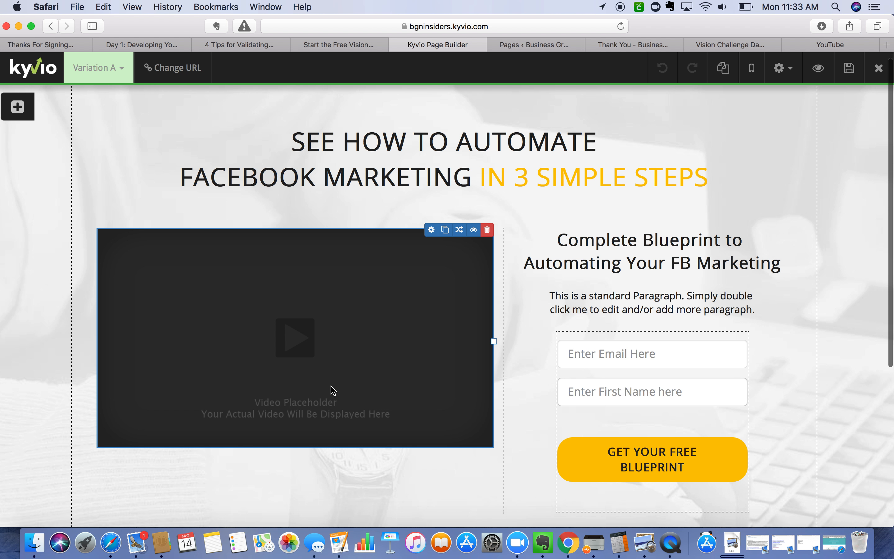
pyautogui.scroll(-1, 331, 386)
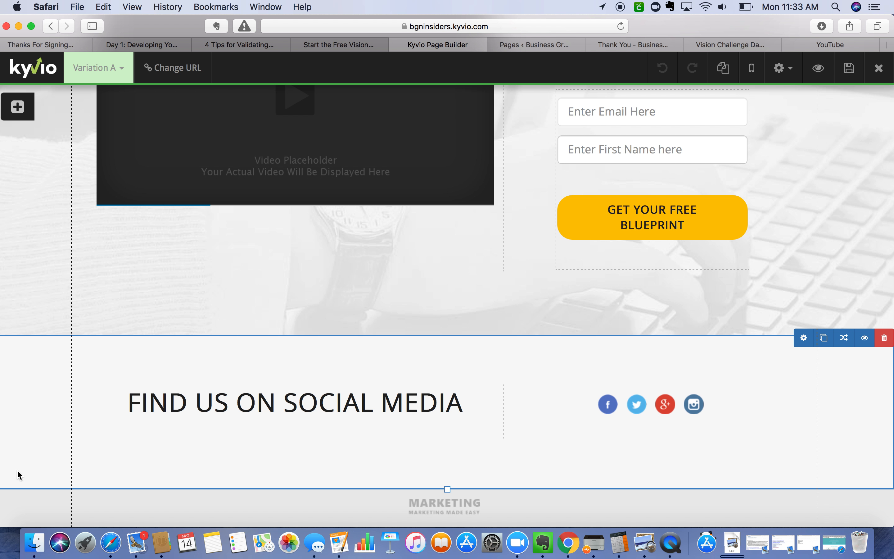
pyautogui.click(886, 342)
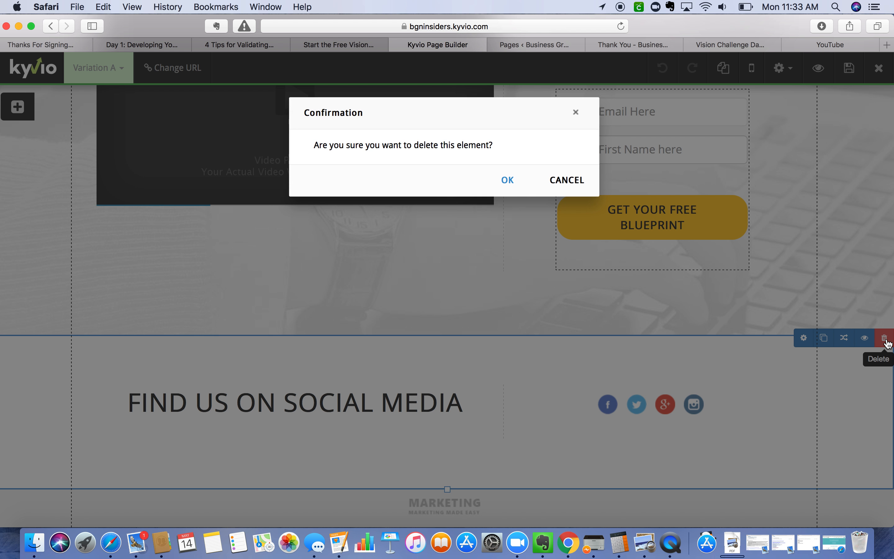
pyautogui.click(510, 181)
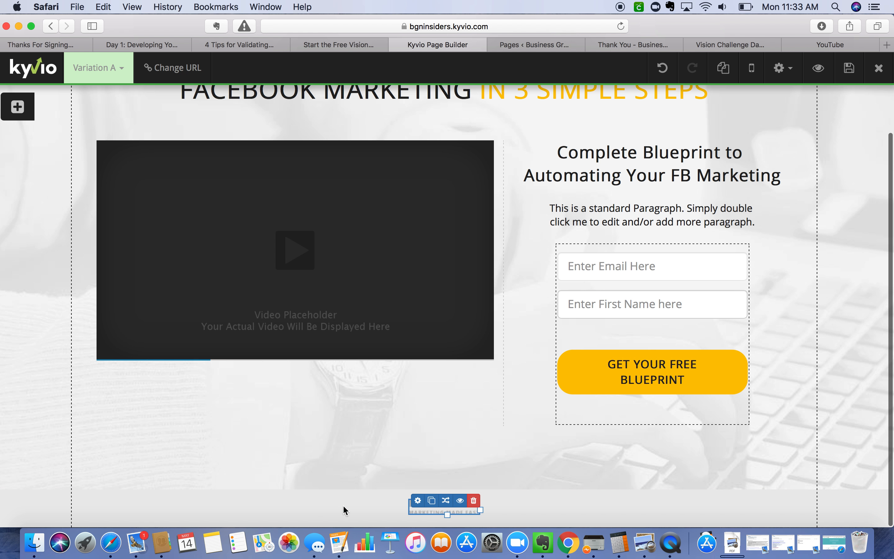
# Step: Switch to Evernote, clear the Warfare Marketing notebook search filter, and open the Business Growth Network notebook
pyautogui.scroll(3, 316, 424)
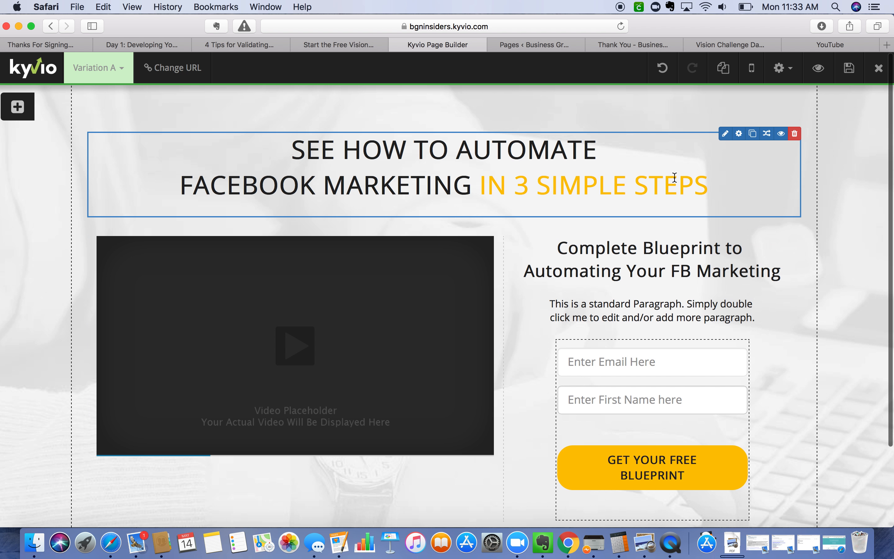
pyautogui.click(543, 542)
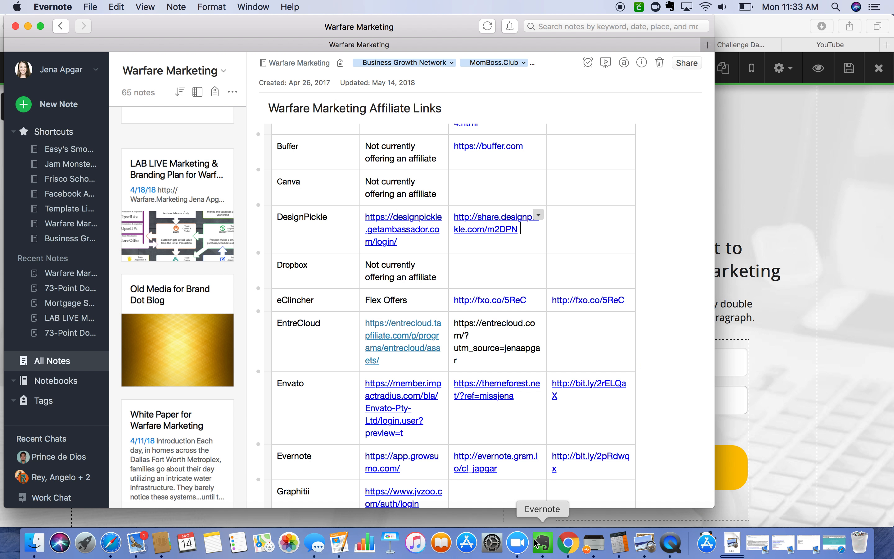
pyautogui.click(551, 26)
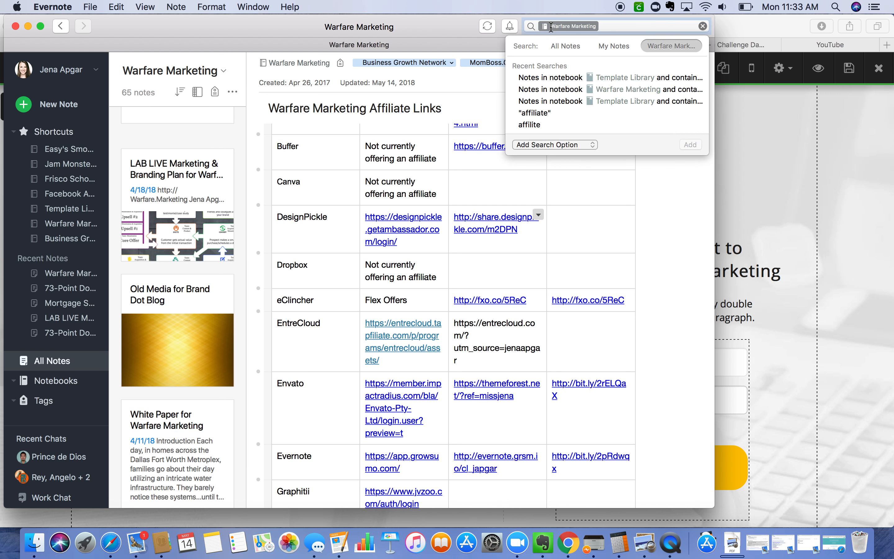
pyautogui.click(702, 27)
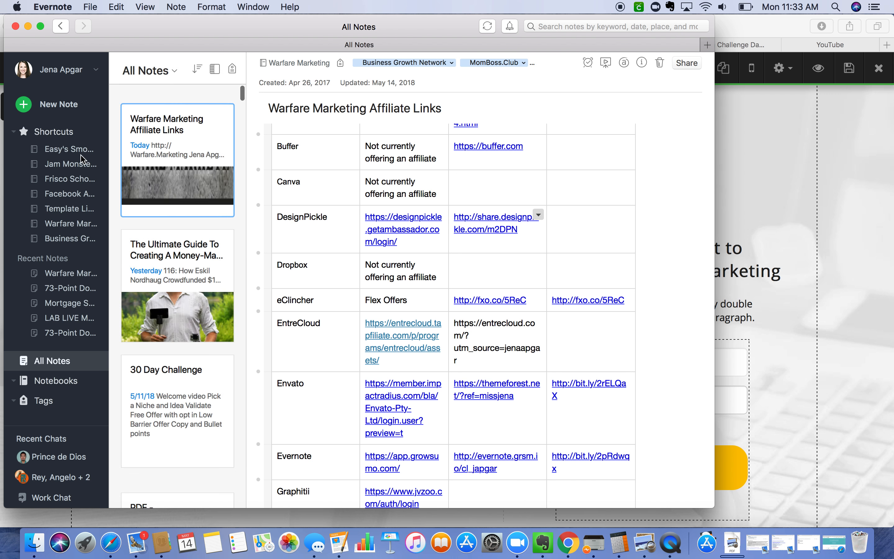
pyautogui.click(64, 239)
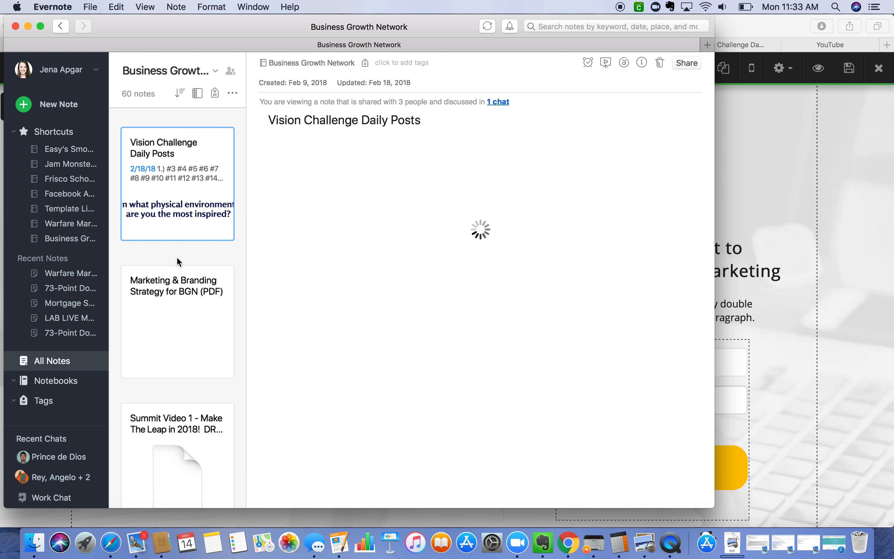
# Step: Look through the Marketing & Branding Strategy for BGN (PDF) and Growth Workshop for Business Growth Network notes for the brand colors
pyautogui.click(179, 298)
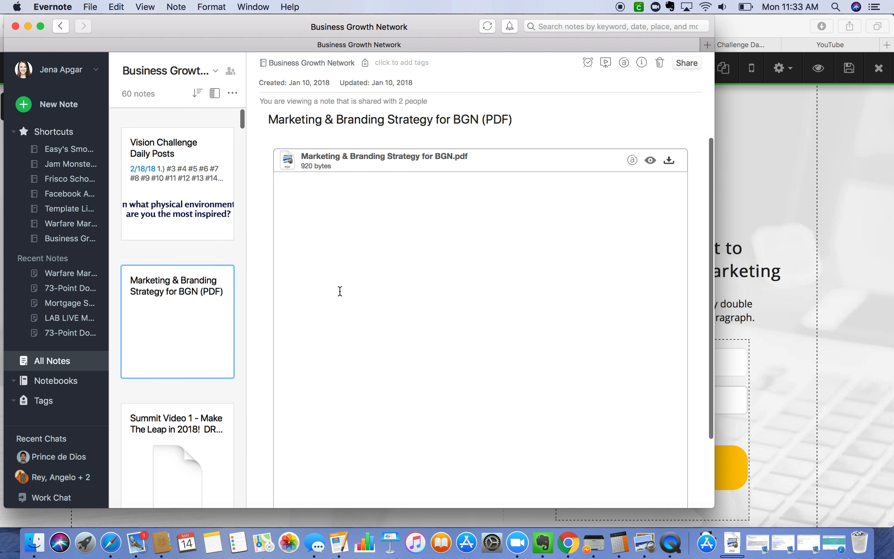
pyautogui.scroll(-5, 173, 341)
pyautogui.scroll(5, 173, 342)
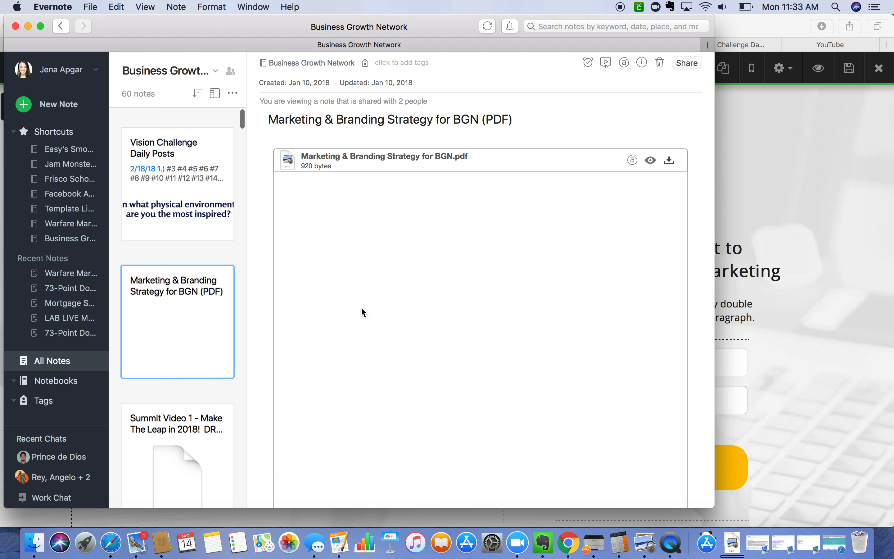
pyautogui.scroll(-10, 160, 425)
pyautogui.scroll(-10, 160, 442)
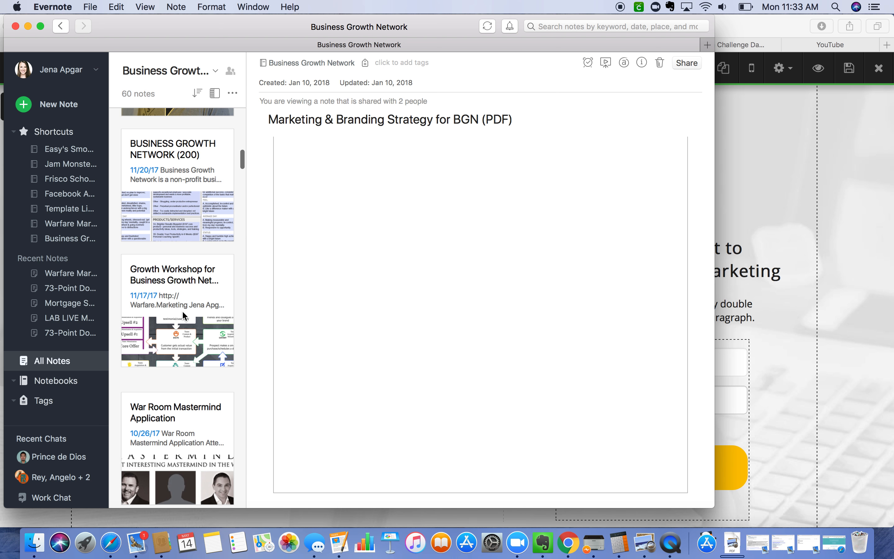
pyautogui.click(184, 315)
pyautogui.scroll(-20, 402, 305)
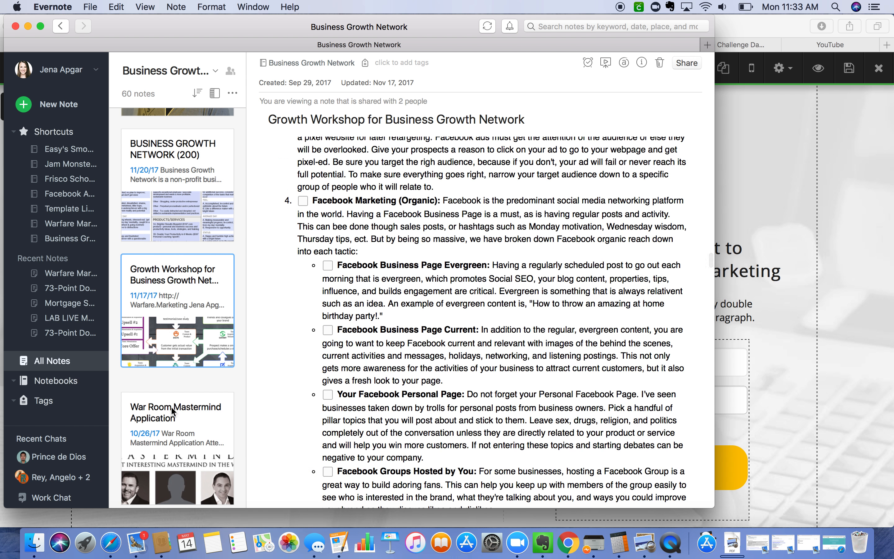
pyautogui.scroll(-10, 172, 411)
# Step: Open the Marketing & Branding Strategy for BGN note and copy the Gold brand color code ecbc17
pyautogui.click(169, 280)
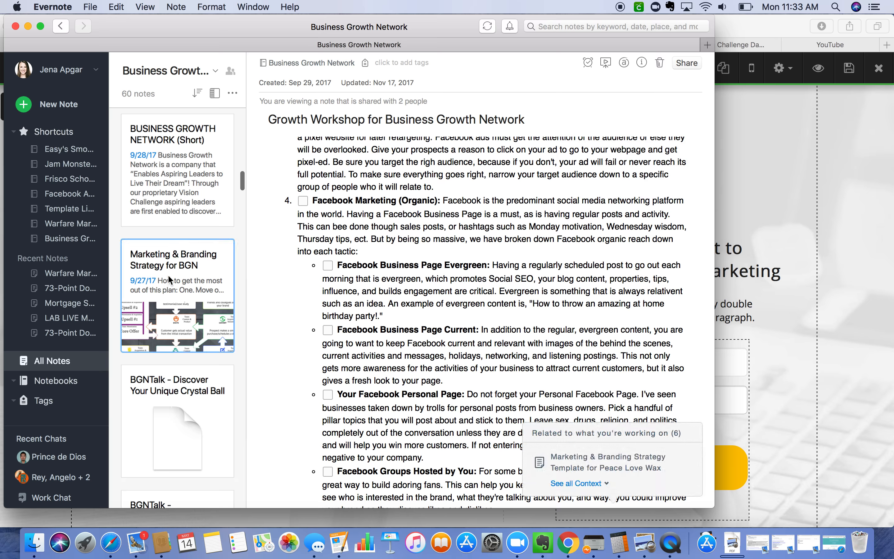
pyautogui.scroll(-15, 341, 325)
pyautogui.scroll(-20, 341, 327)
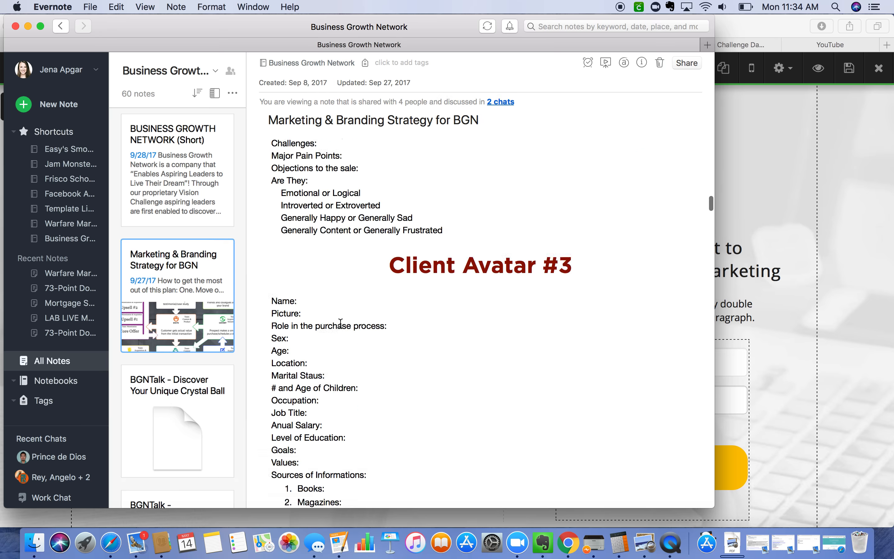
pyautogui.scroll(-20, 340, 323)
pyautogui.scroll(4, 343, 327)
pyautogui.scroll(-1, 341, 327)
pyautogui.moveTo(337, 392); pyautogui.dragTo(296, 394)
pyautogui.press('super+c')
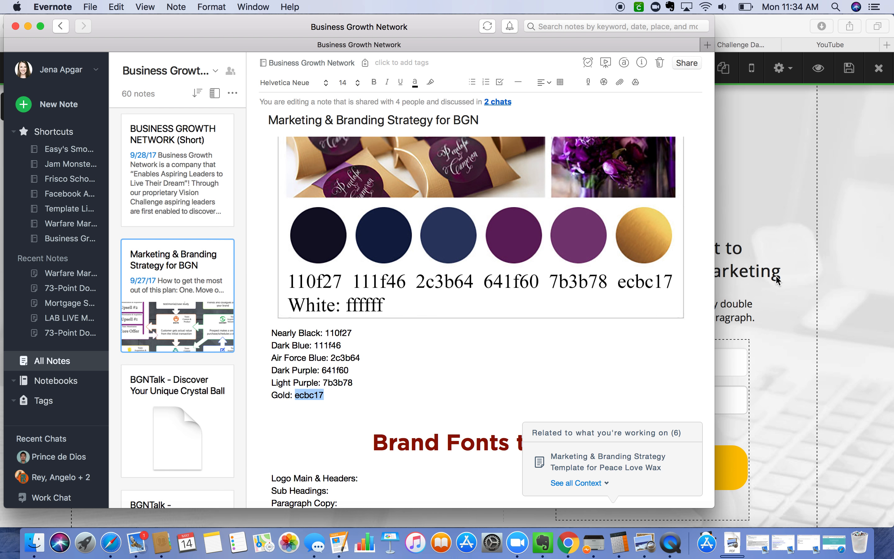
# Step: Return to the Kyvio page in Safari and replace the headline's first line with "Needing Purpose and Direction", using the existing opt-in page as reference
pyautogui.click(793, 274)
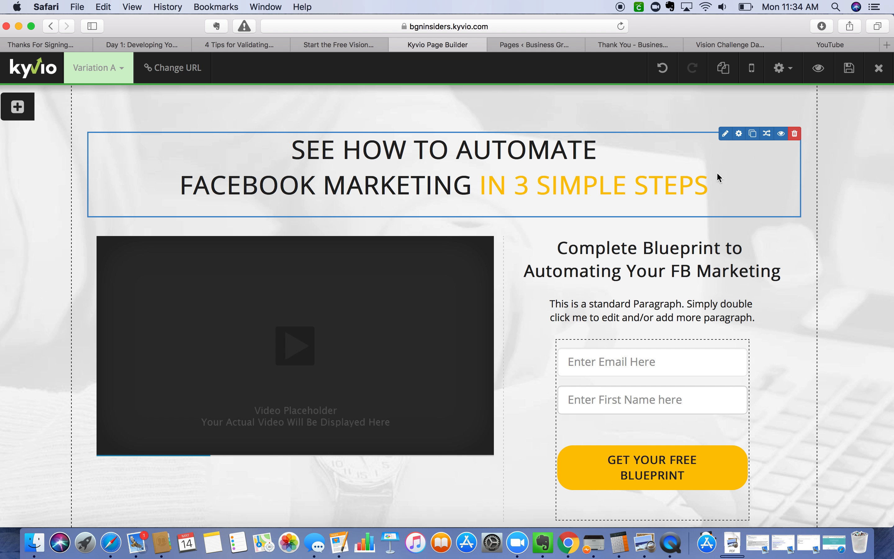
pyautogui.click(725, 133)
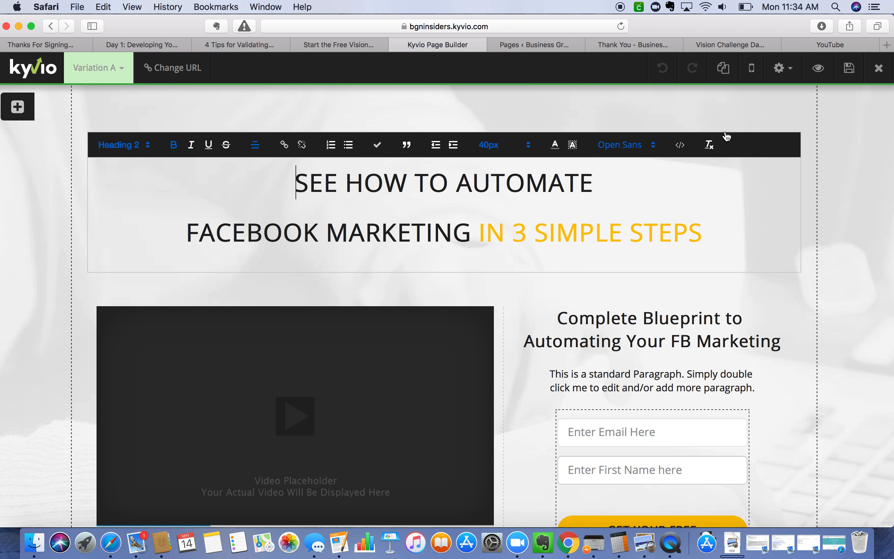
pyautogui.click(339, 44)
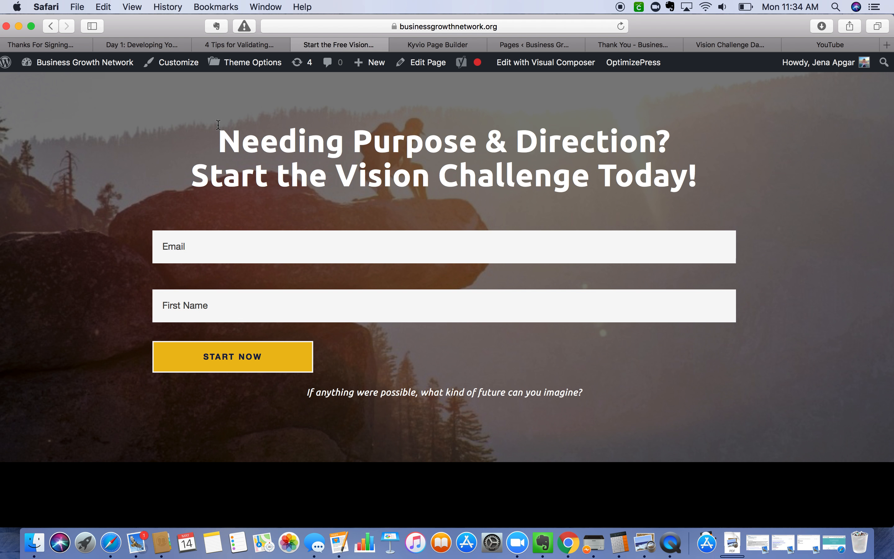
pyautogui.click(449, 46)
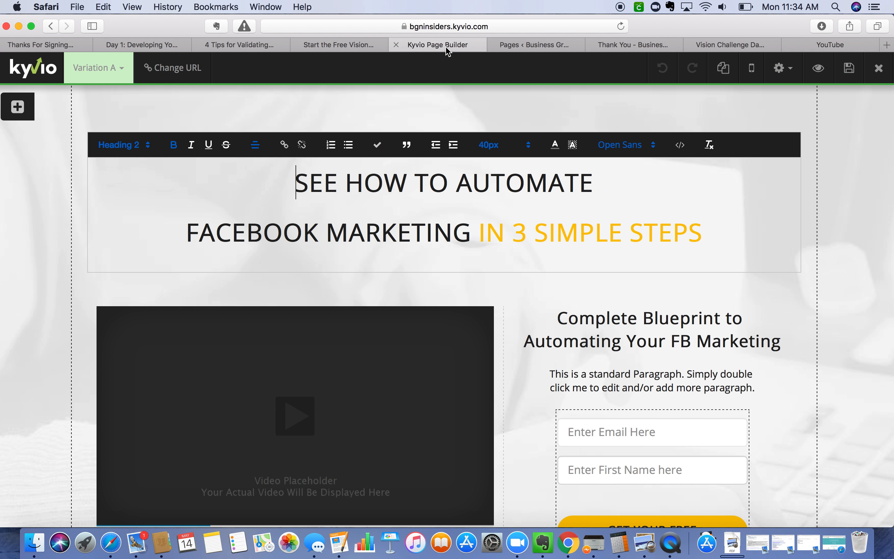
pyautogui.moveTo(300, 184); pyautogui.dragTo(592, 183)
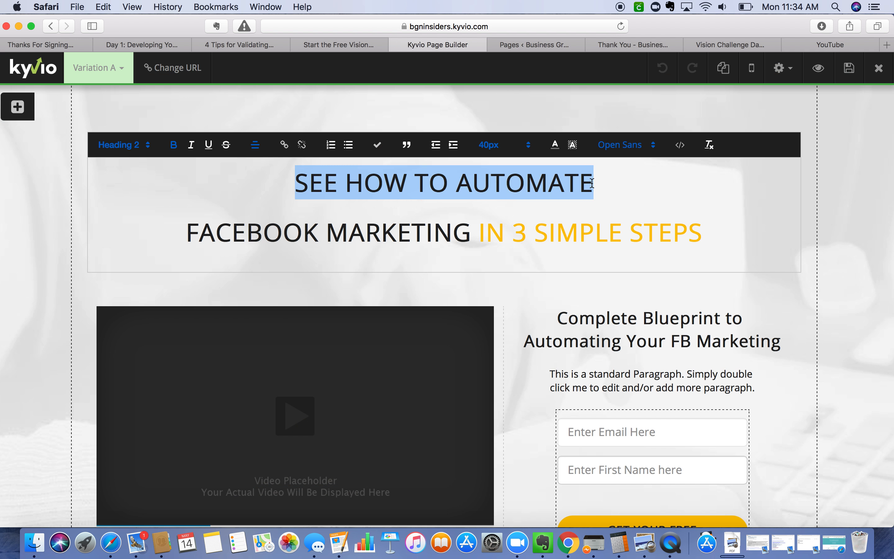
pyautogui.write('Needing')
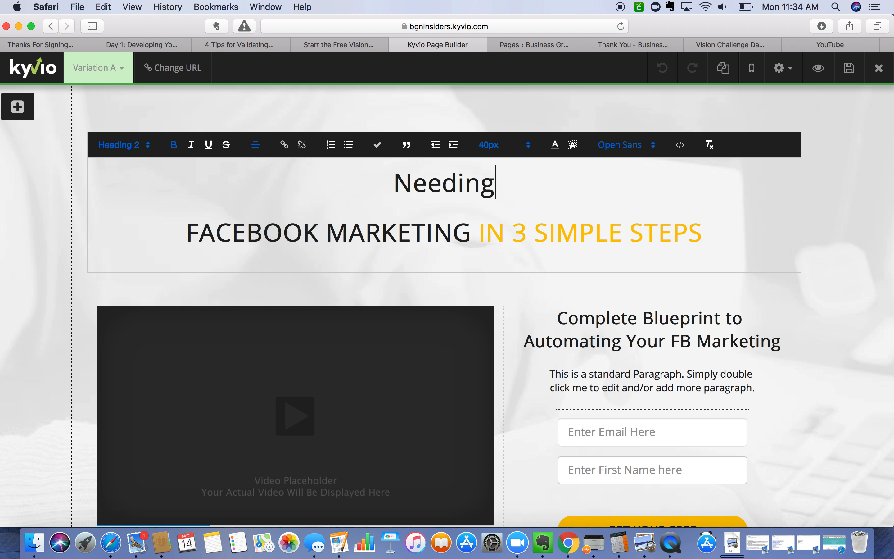
pyautogui.write(' Purpos')
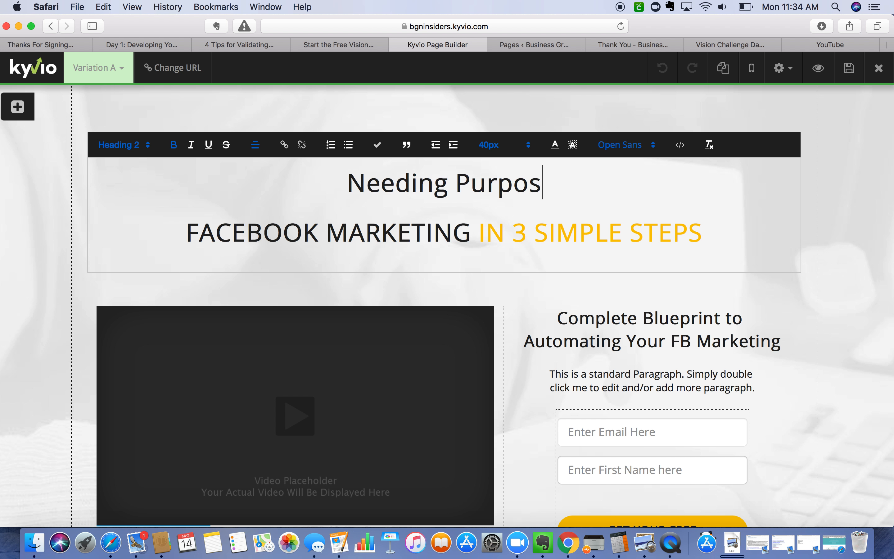
pyautogui.write('e and Direction')
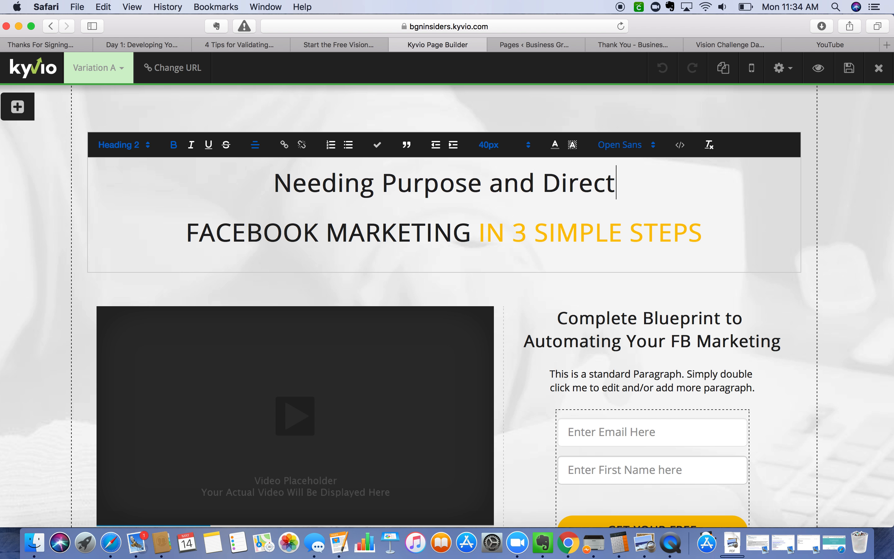
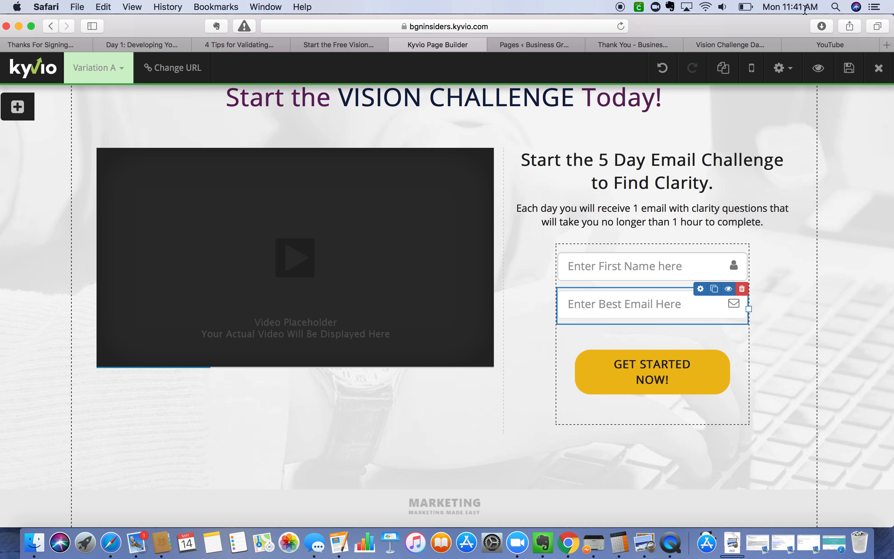
# Step: Load businessgrowthnetwork.org in a new tab and open its header logo image in a tab of its own
pyautogui.click(887, 45)
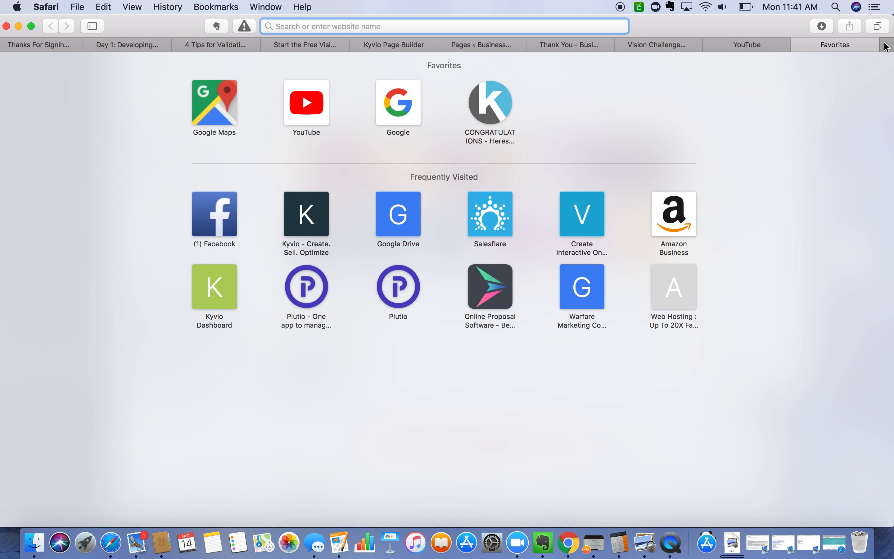
pyautogui.write('businessgrowthnetwork.org/')
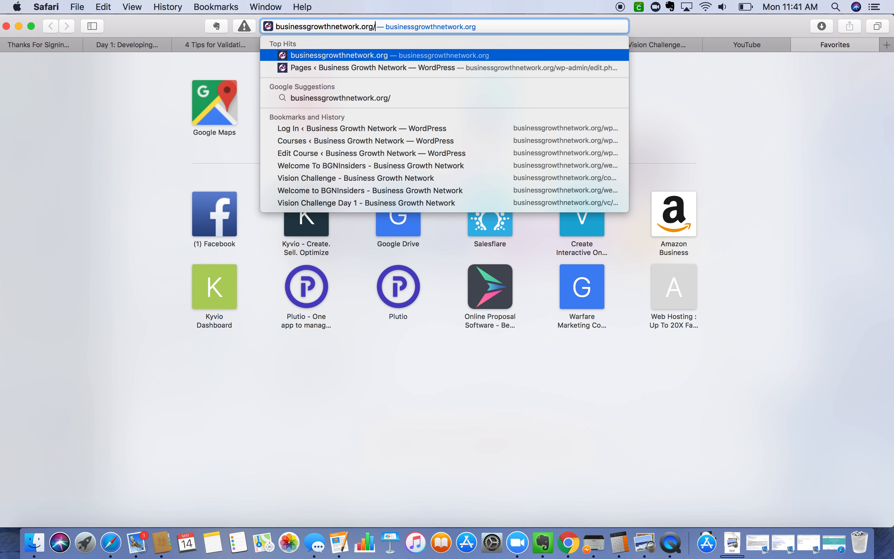
pyautogui.press('Return')
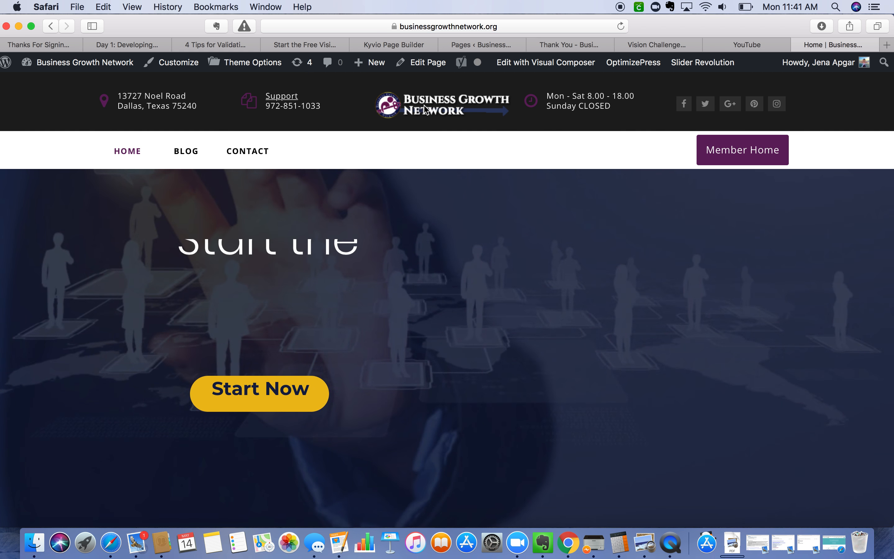
pyautogui.rightClick(425, 105)
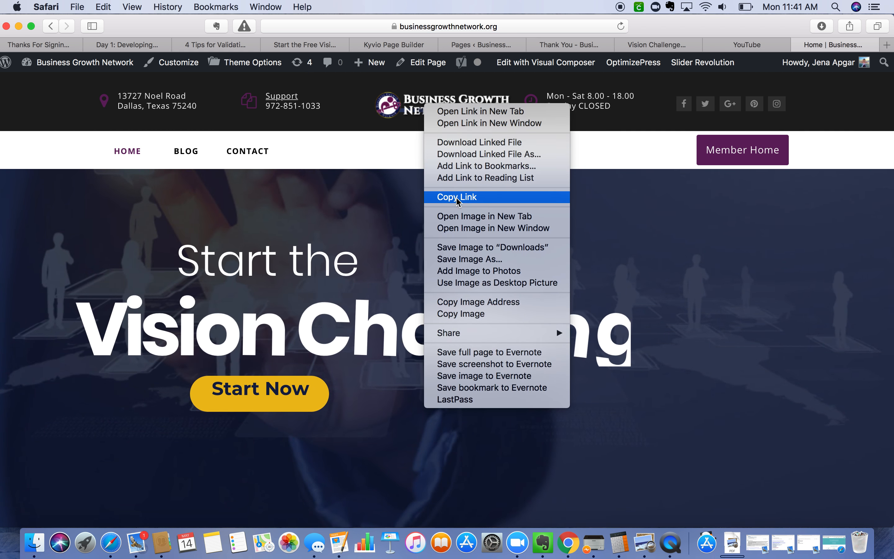
pyautogui.click(477, 216)
pyautogui.click(727, 44)
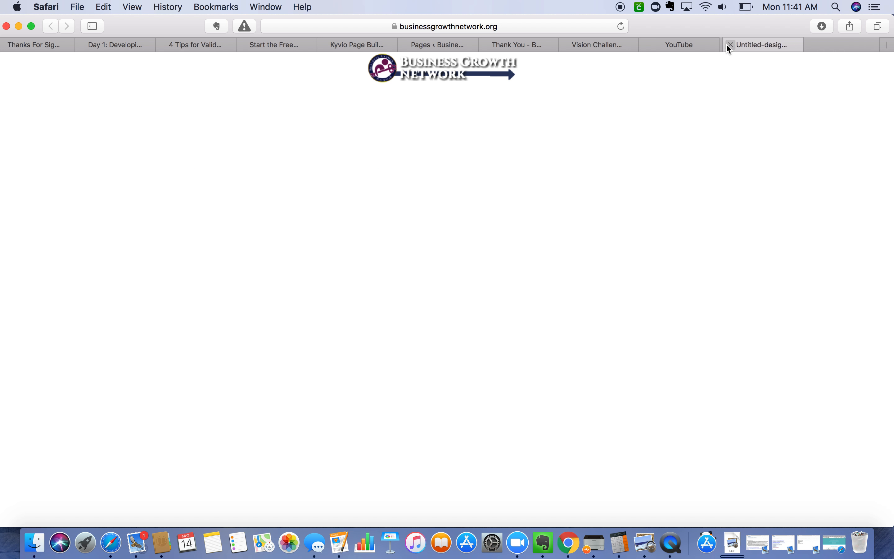
# Step: Save the Business Growth Network logo image to the Downloads folder and close its tab
pyautogui.rightClick(483, 77)
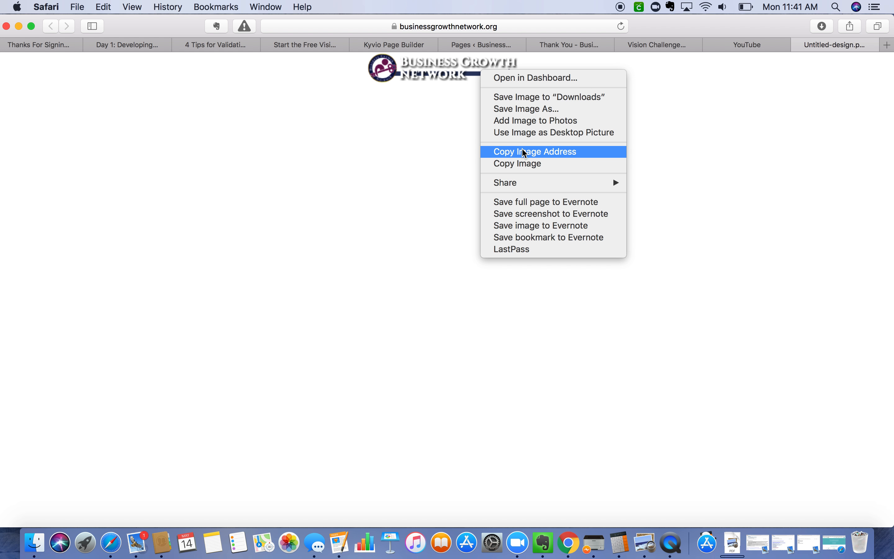
pyautogui.click(523, 98)
pyautogui.click(796, 47)
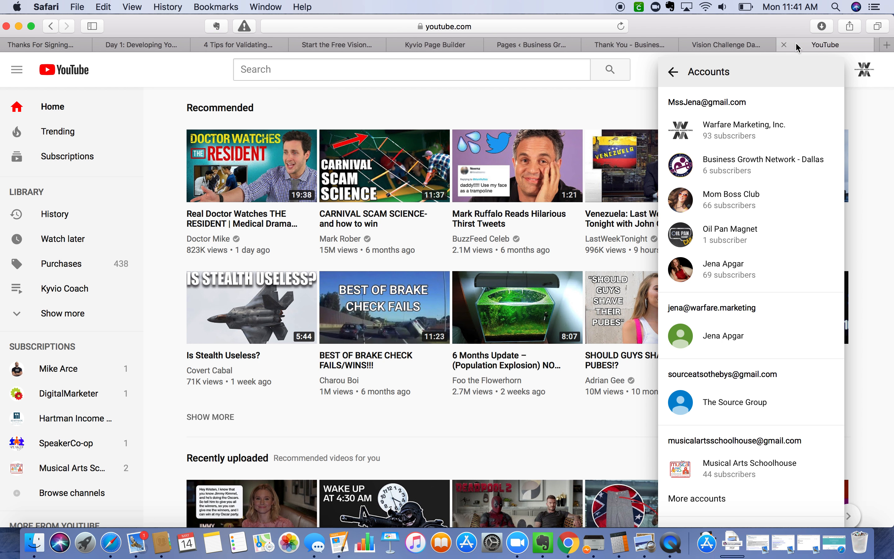
# Step: Return to the Kyvio Page Builder and open the Media Manager for the footer MARKETING logo image
pyautogui.click(647, 47)
pyautogui.click(540, 50)
pyautogui.click(455, 48)
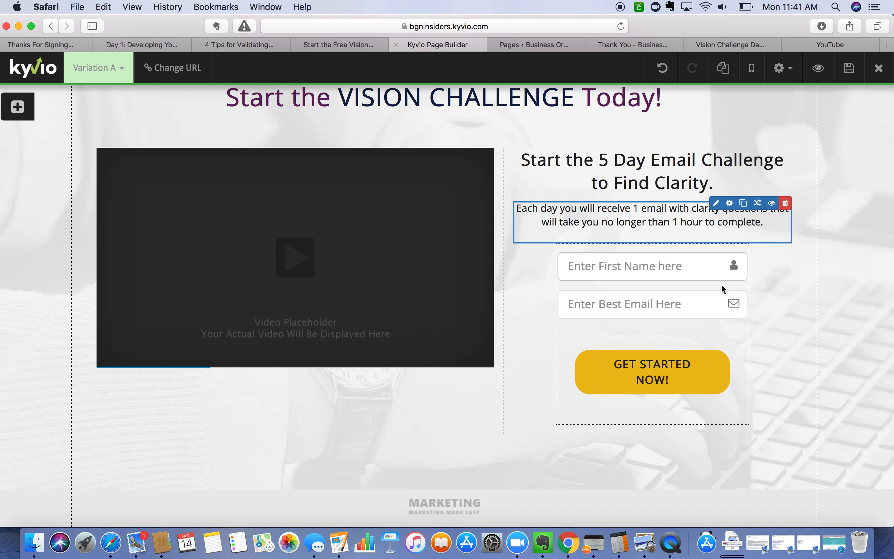
pyautogui.click(417, 500)
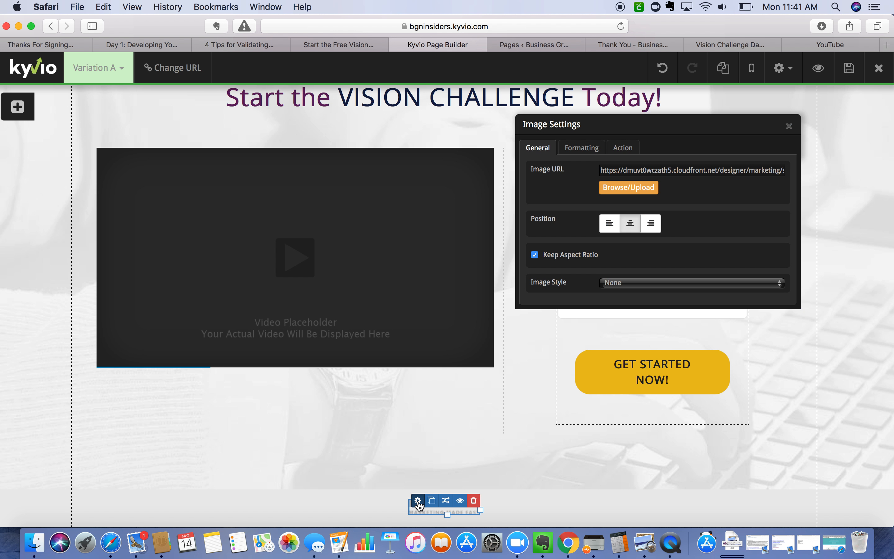
pyautogui.click(628, 187)
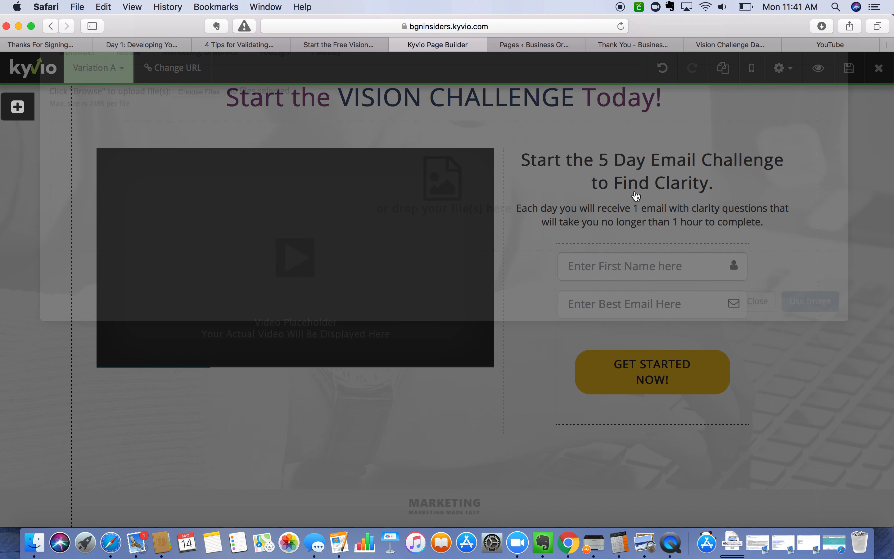
# Step: Upload the downloaded Business Growth Network logo to the bgn/logos media folder and use untitled-design.png as the footer image
pyautogui.click(133, 126)
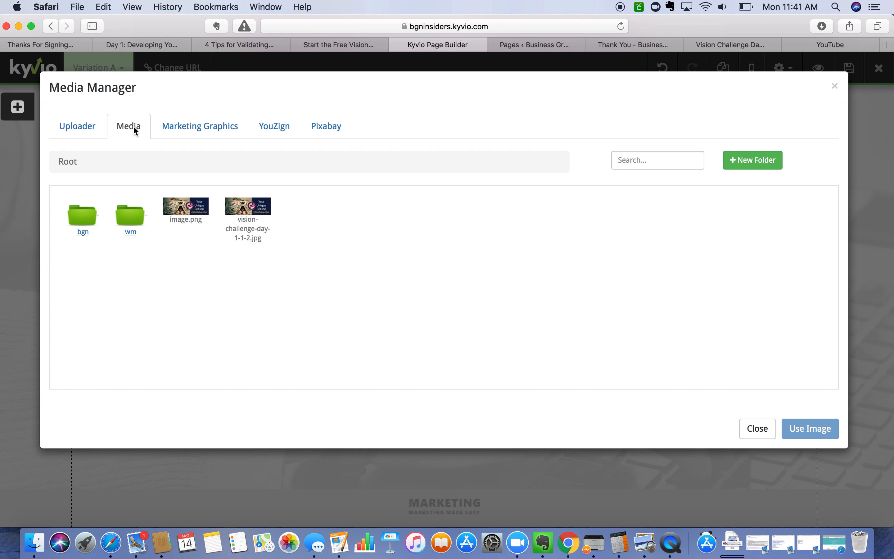
pyautogui.doubleClick(82, 233)
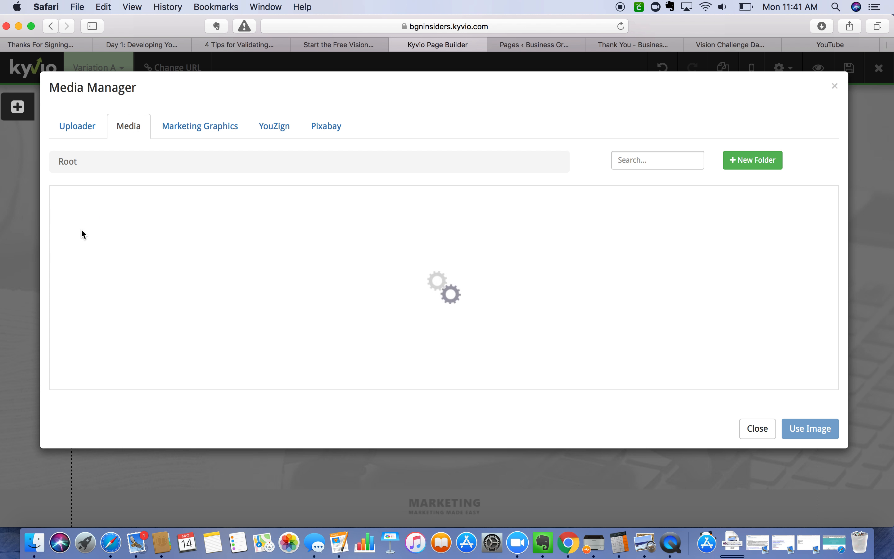
pyautogui.doubleClick(88, 232)
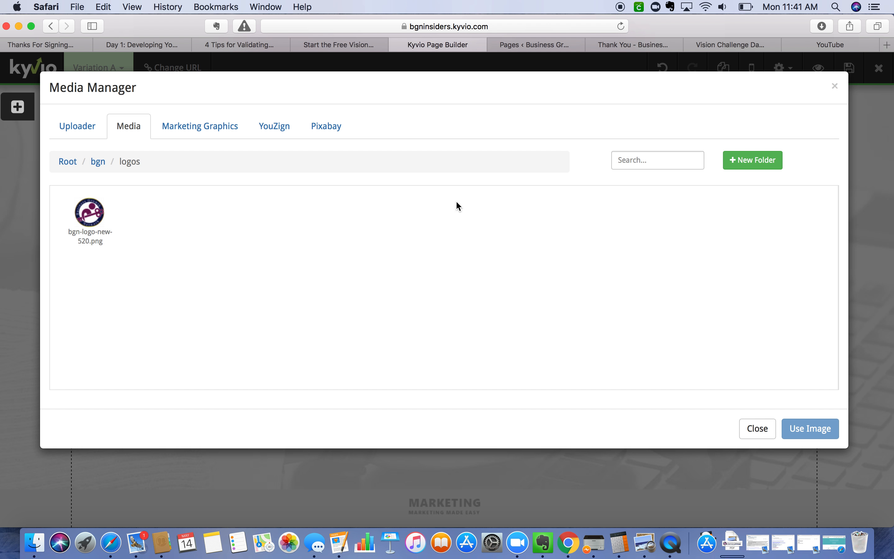
pyautogui.click(86, 129)
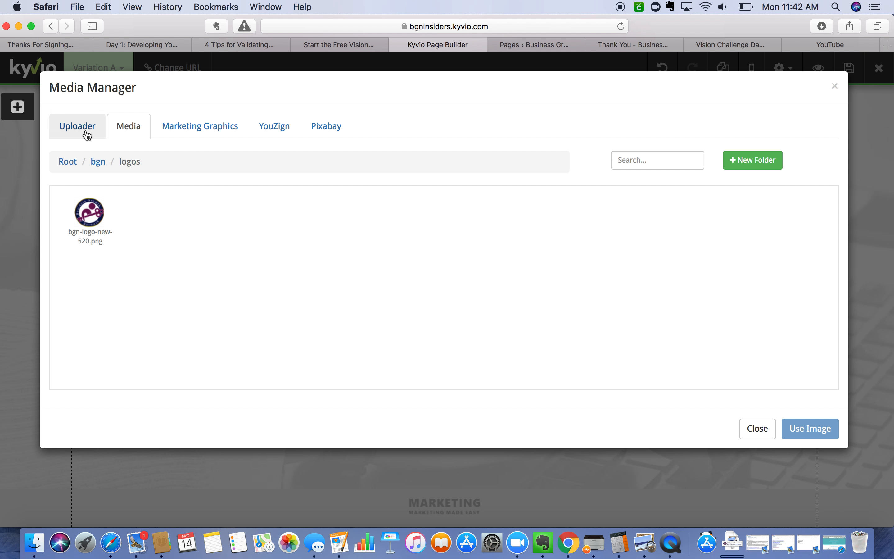
pyautogui.click(735, 544)
pyautogui.moveTo(733, 499); pyautogui.dragTo(434, 267)
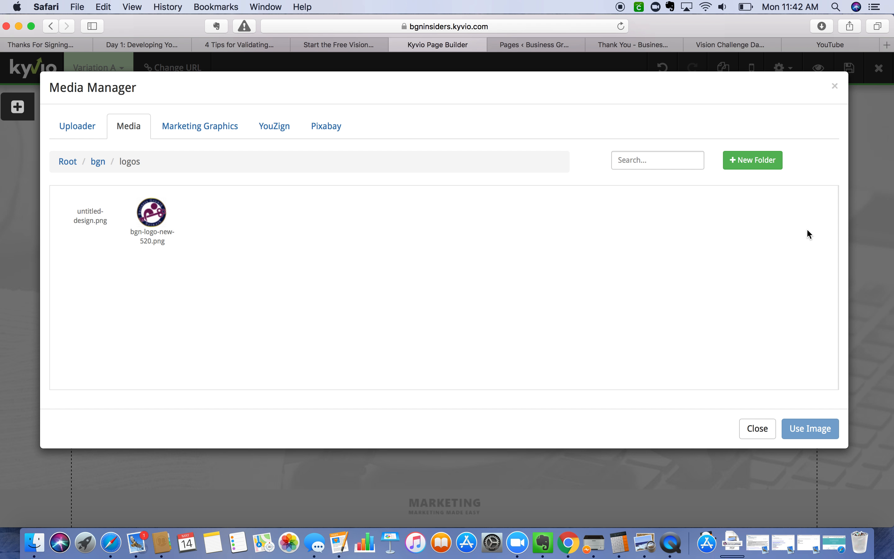
pyautogui.click(82, 207)
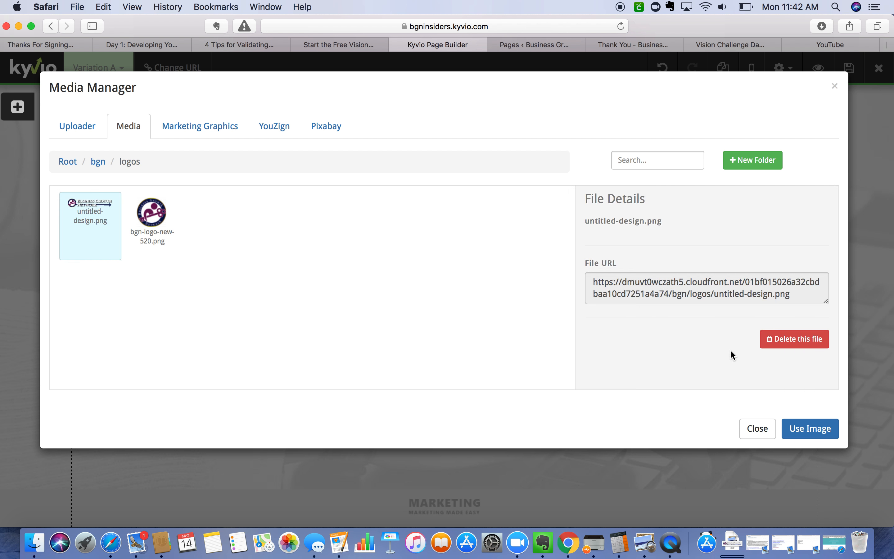
pyautogui.click(806, 429)
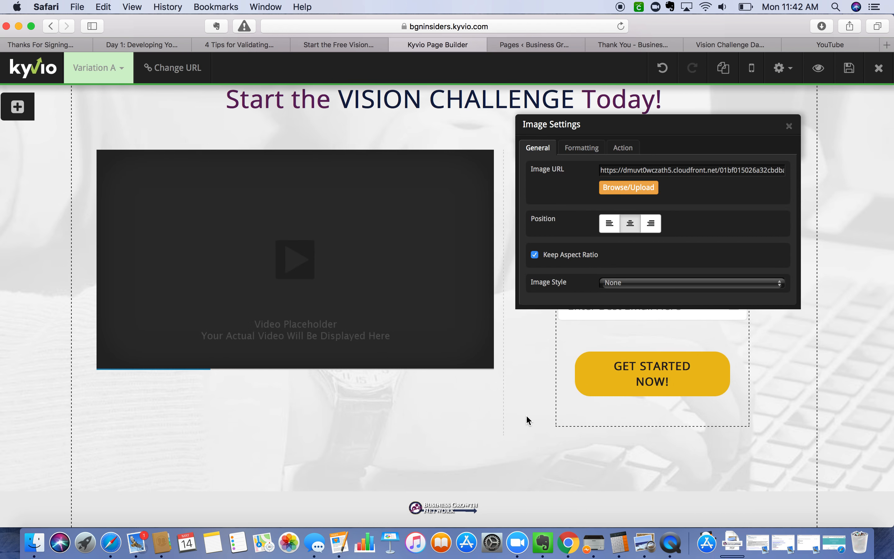
# Step: Set the footer logo's on-click action to Redirect To URL
pyautogui.scroll(3, 504, 380)
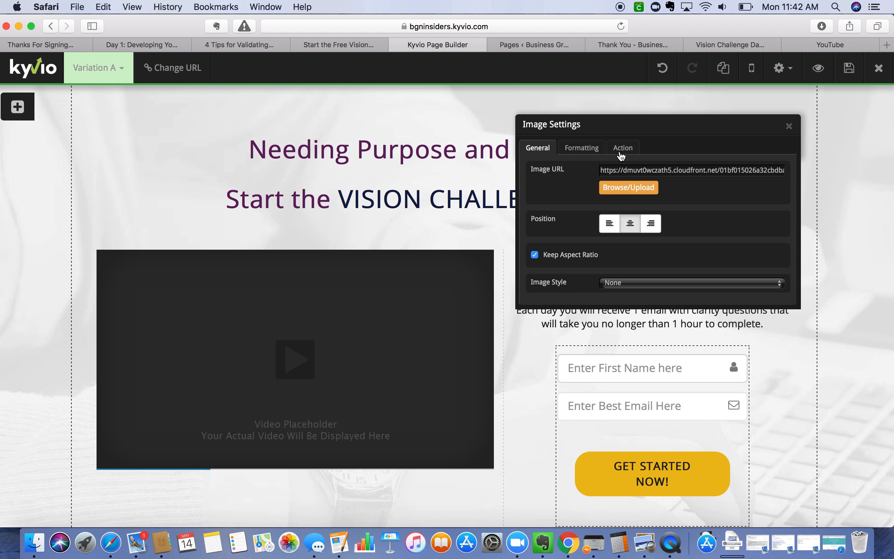
pyautogui.click(586, 149)
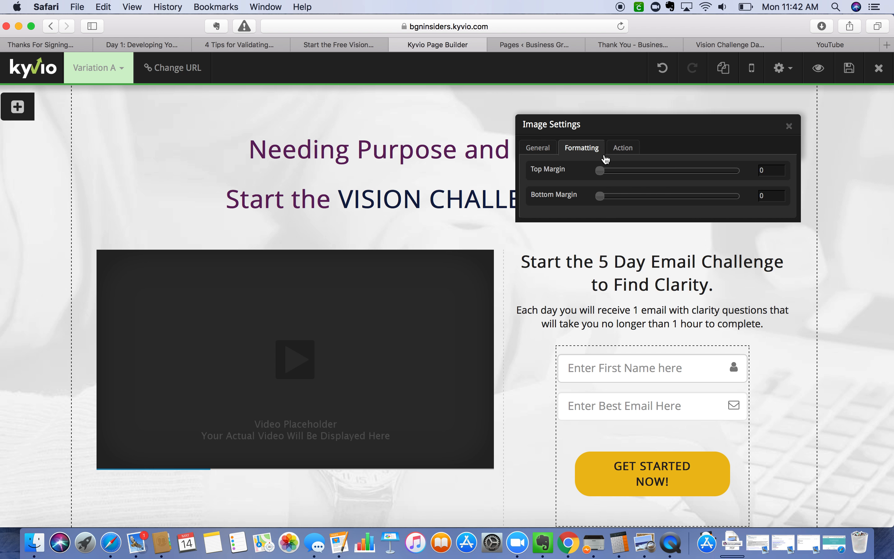
pyautogui.click(624, 150)
pyautogui.click(622, 171)
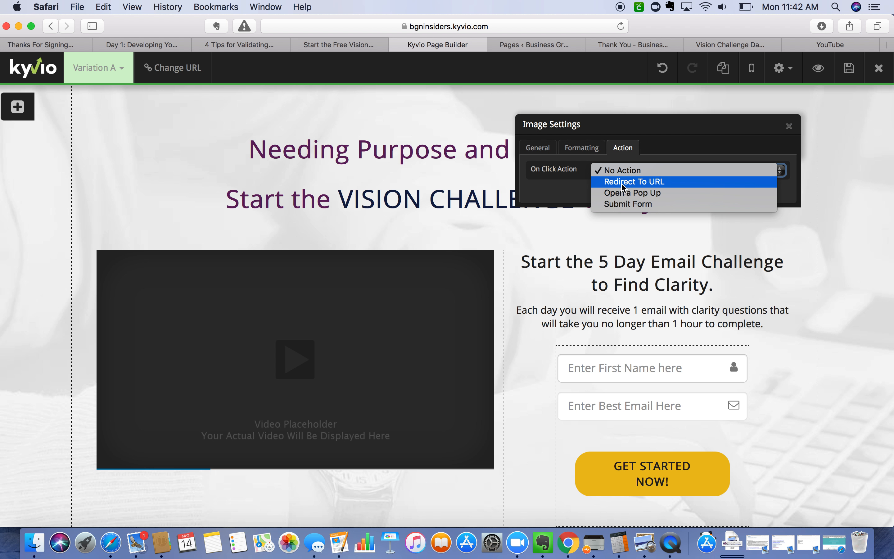
pyautogui.click(651, 184)
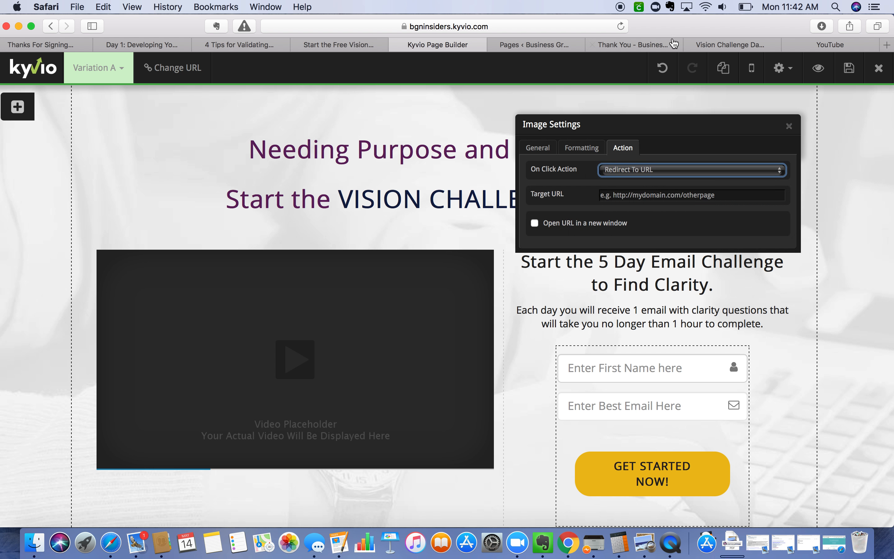
# Step: Load businessgrowthnetwork.org in a new tab, copy its full address and return to the Kyvio Page Builder
pyautogui.click(886, 45)
pyautogui.write('businessgrowthnetwork.org')
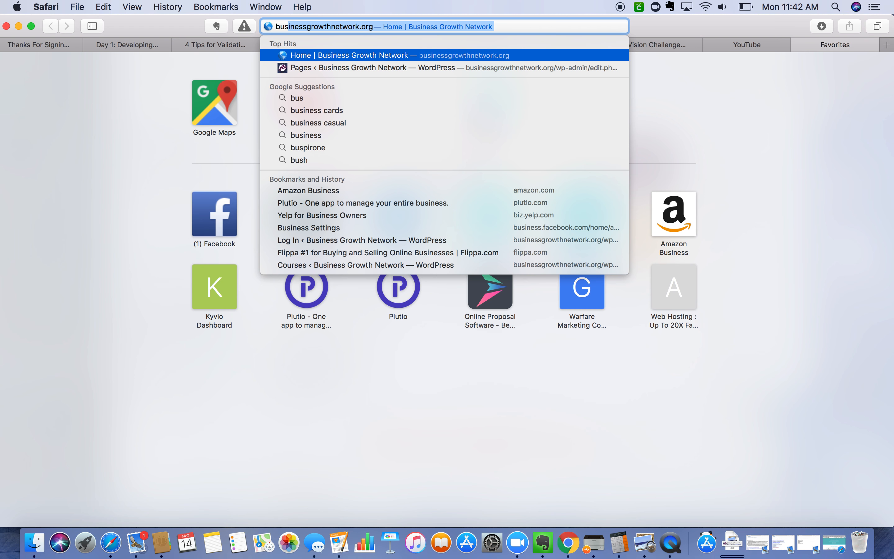
pyautogui.press('Return')
pyautogui.click(541, 27)
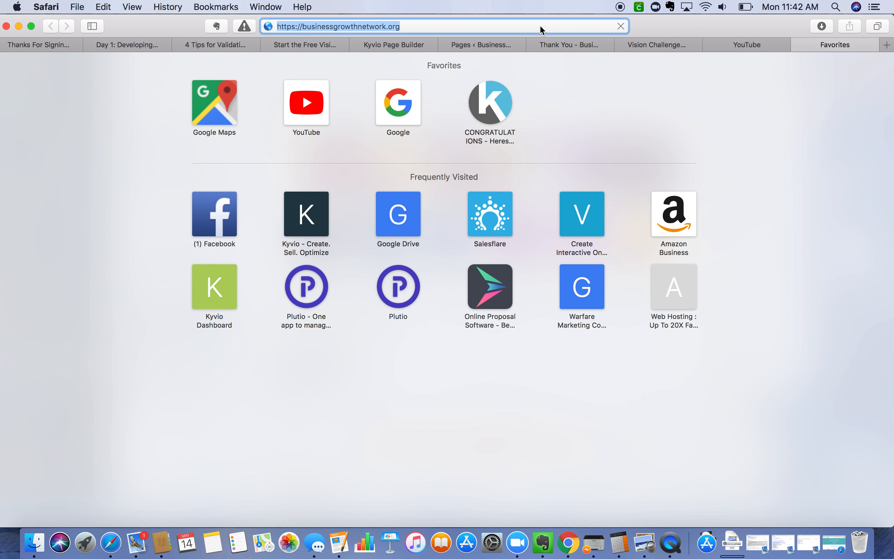
pyautogui.press('super+c')
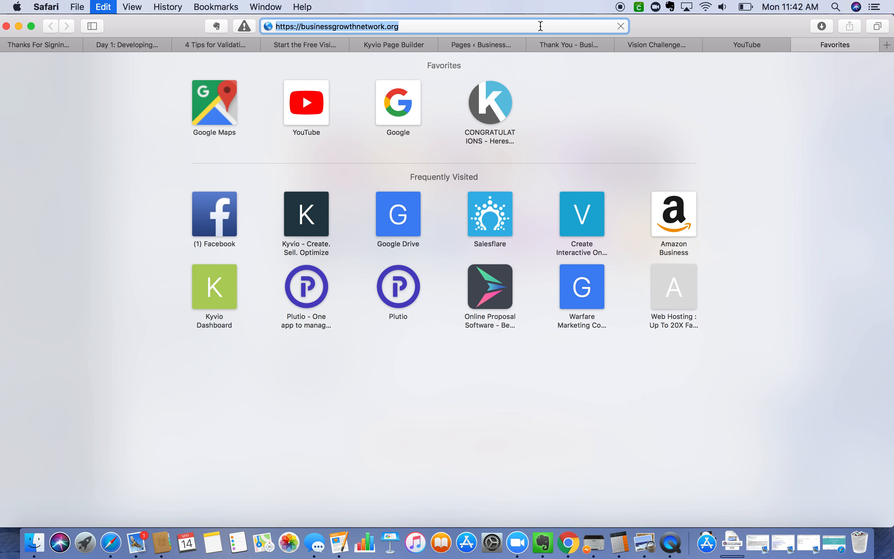
pyautogui.click(761, 43)
pyautogui.click(657, 45)
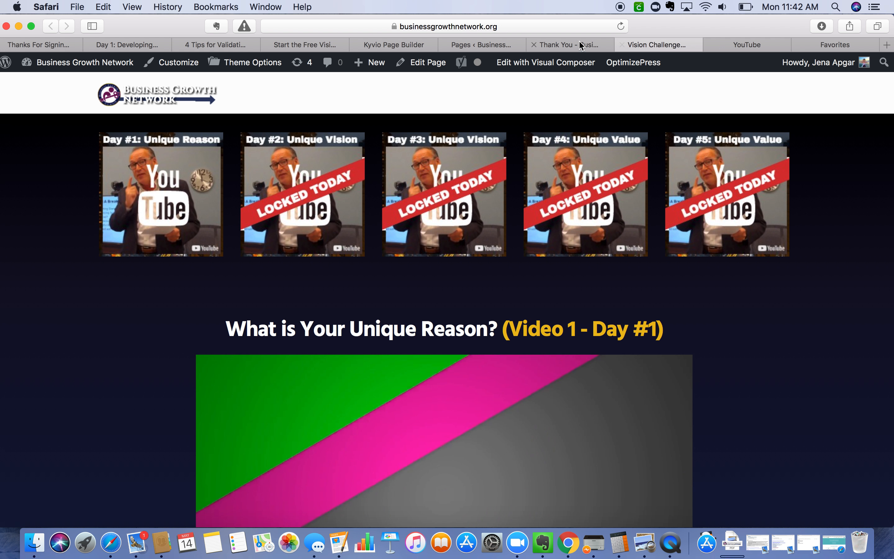
pyautogui.click(569, 45)
pyautogui.click(464, 50)
pyautogui.click(432, 47)
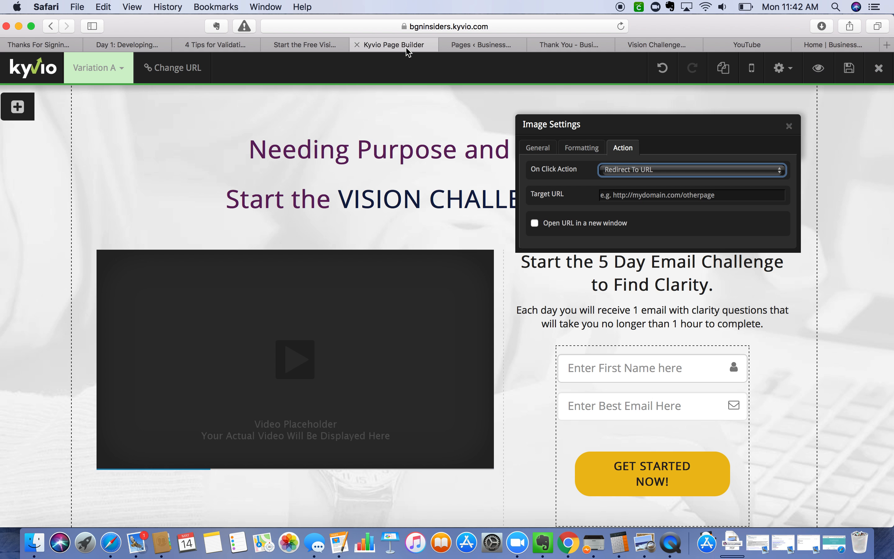
pyautogui.click(645, 190)
pyautogui.press('super+v')
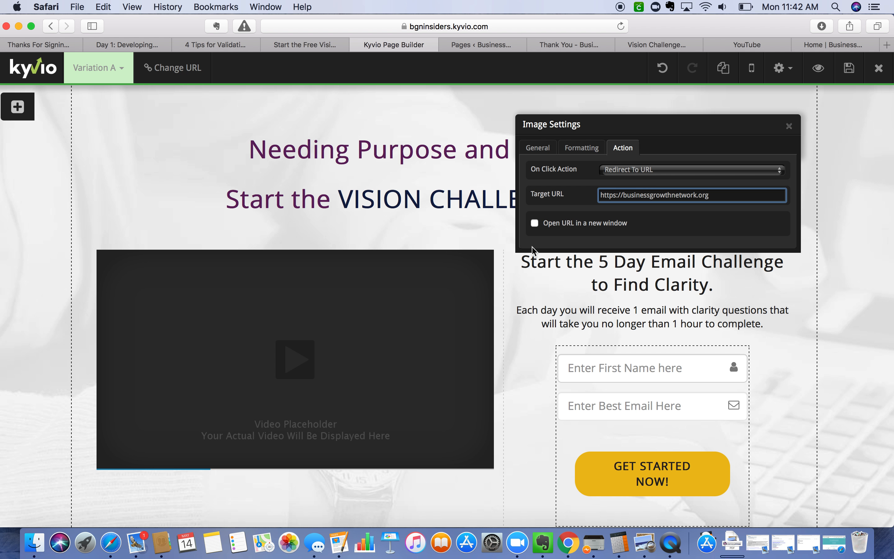
pyautogui.click(535, 223)
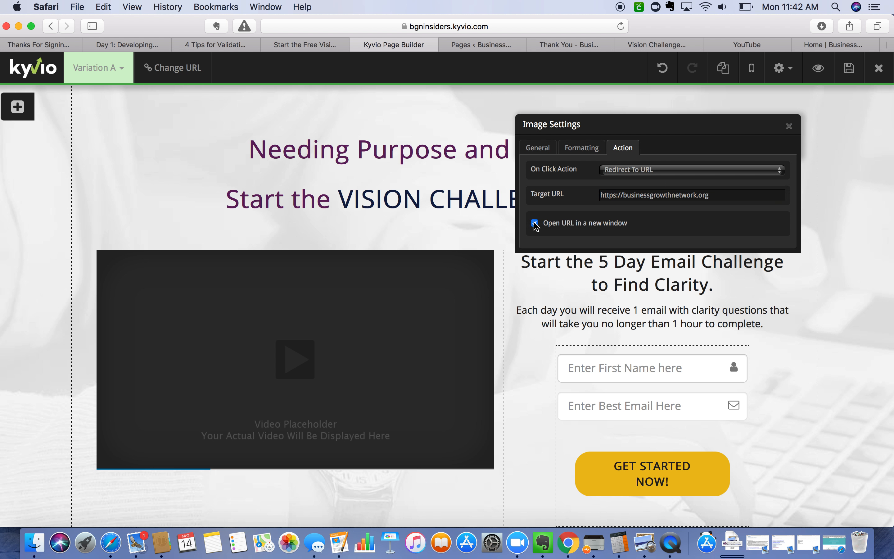
pyautogui.click(789, 130)
# Step: Insert a standard paragraph text element directly above the video placeholder
pyautogui.scroll(-5, 665, 208)
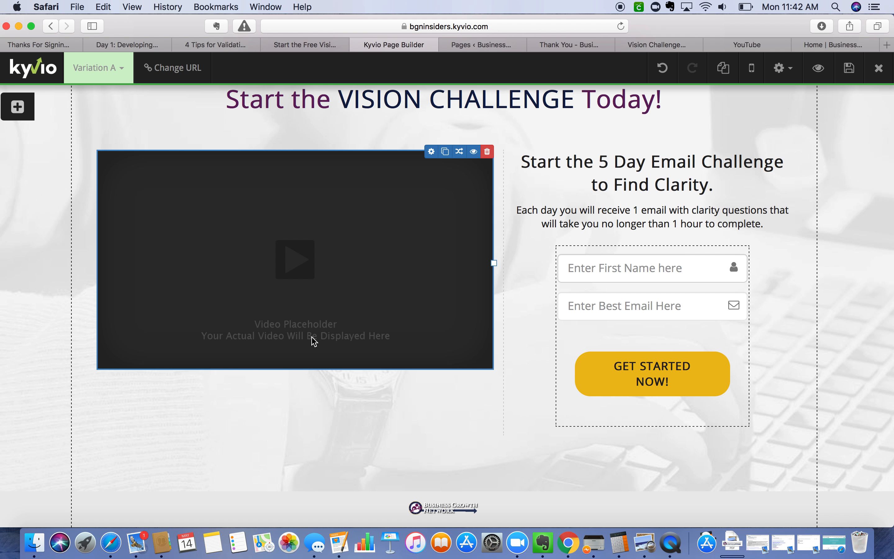
pyautogui.click(18, 107)
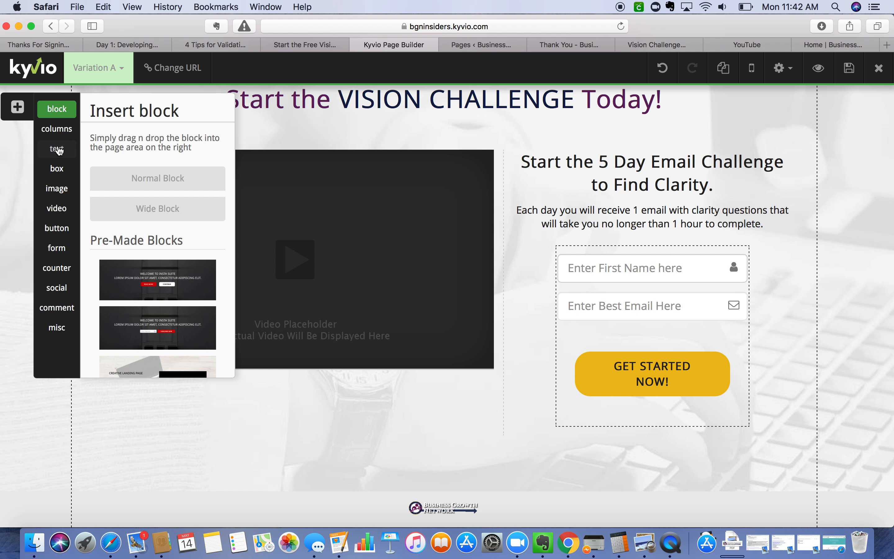
pyautogui.click(57, 148)
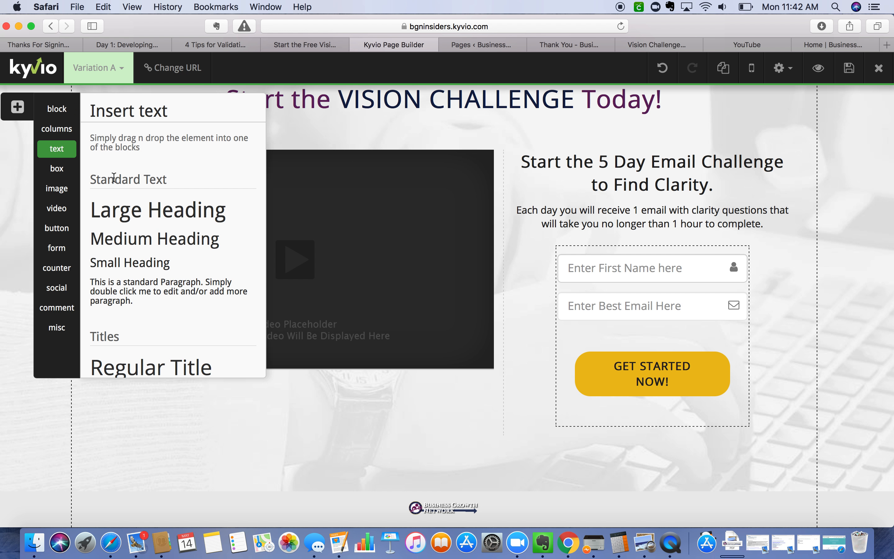
pyautogui.moveTo(113, 291); pyautogui.dragTo(124, 226)
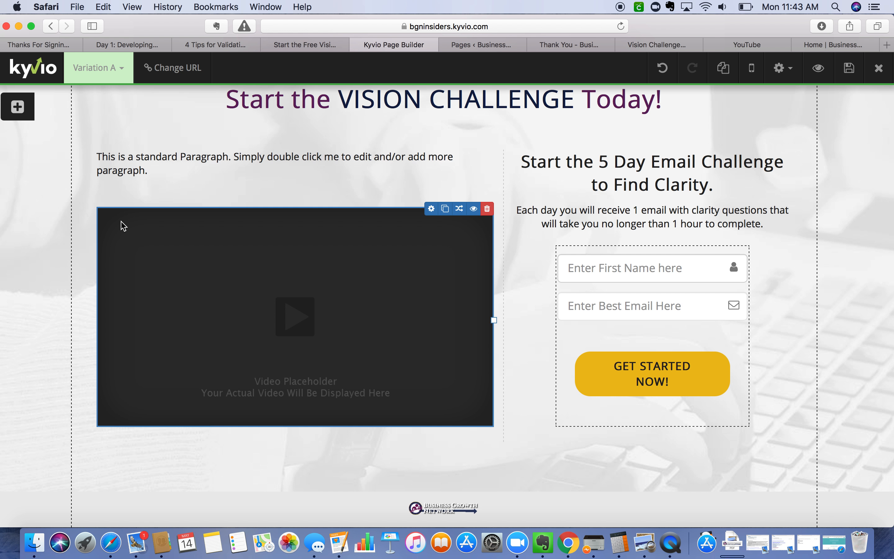
# Step: Insert a six-column row in the footer above the logo
pyautogui.click(18, 107)
pyautogui.click(59, 130)
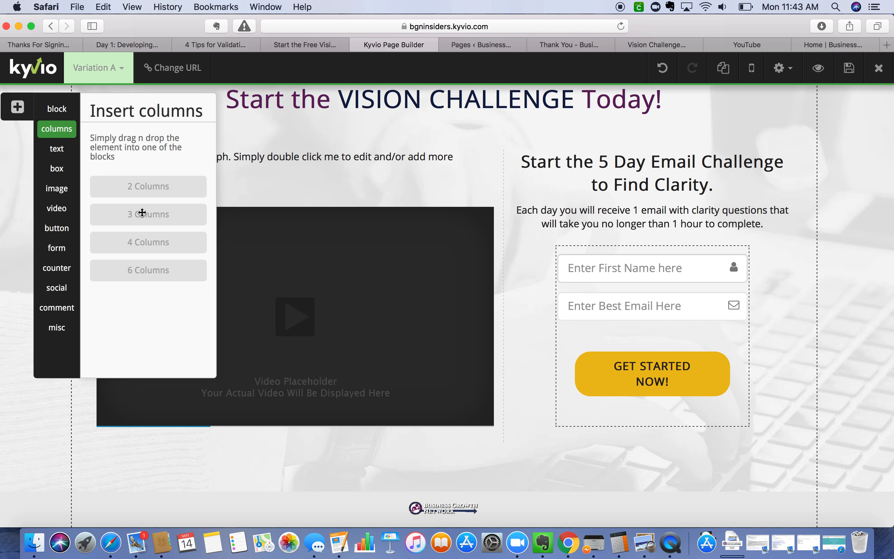
pyautogui.moveTo(143, 213); pyautogui.dragTo(142, 220)
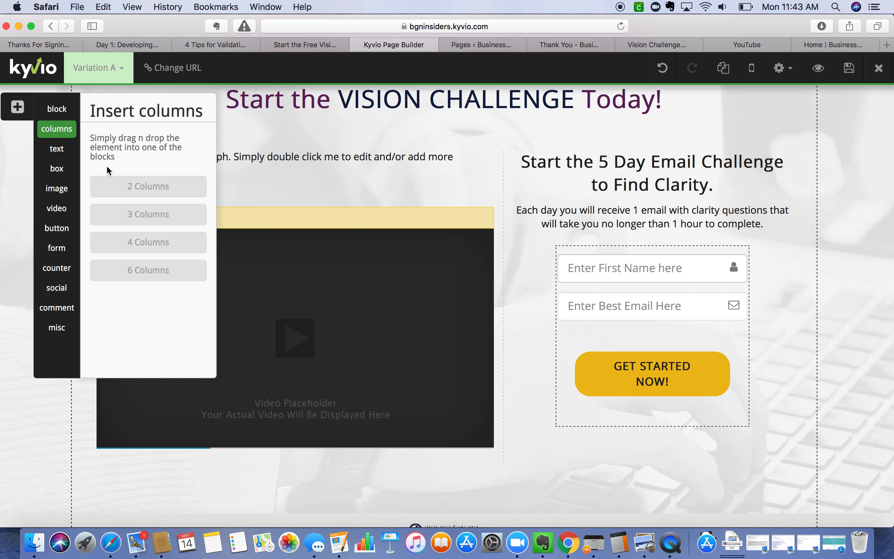
pyautogui.moveTo(109, 170); pyautogui.dragTo(107, 169)
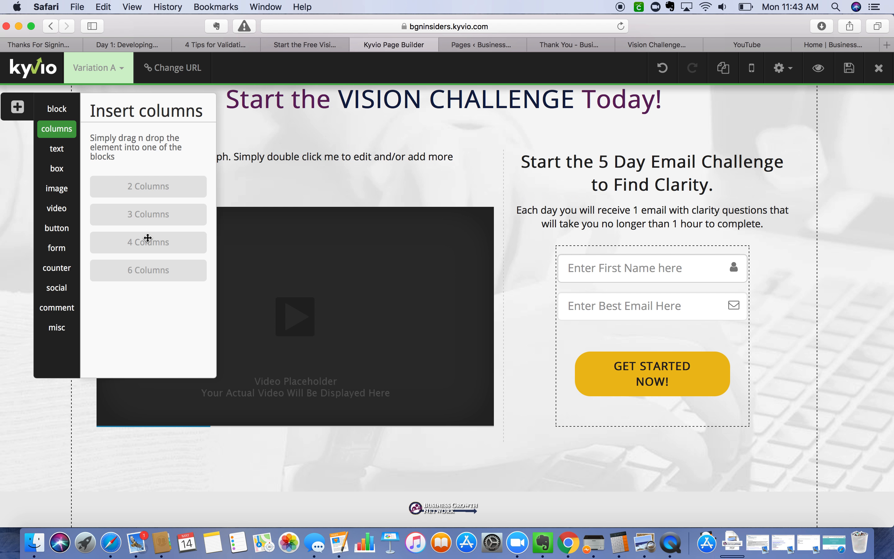
pyautogui.moveTo(138, 270); pyautogui.dragTo(408, 515)
pyautogui.scroll(-5, 399, 481)
pyautogui.moveTo(424, 509)
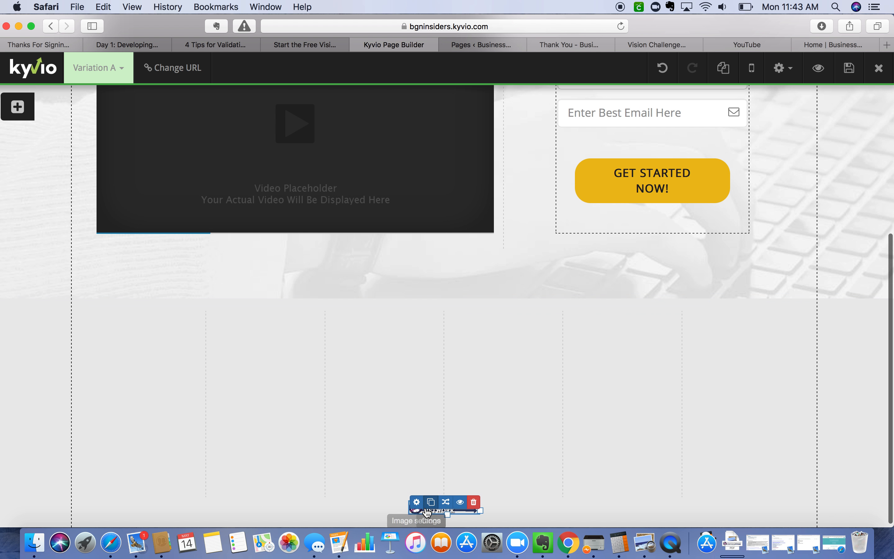
# Step: Try the logo in the first footer column, and delete the six-column row
pyautogui.moveTo(425, 511); pyautogui.dragTo(153, 347)
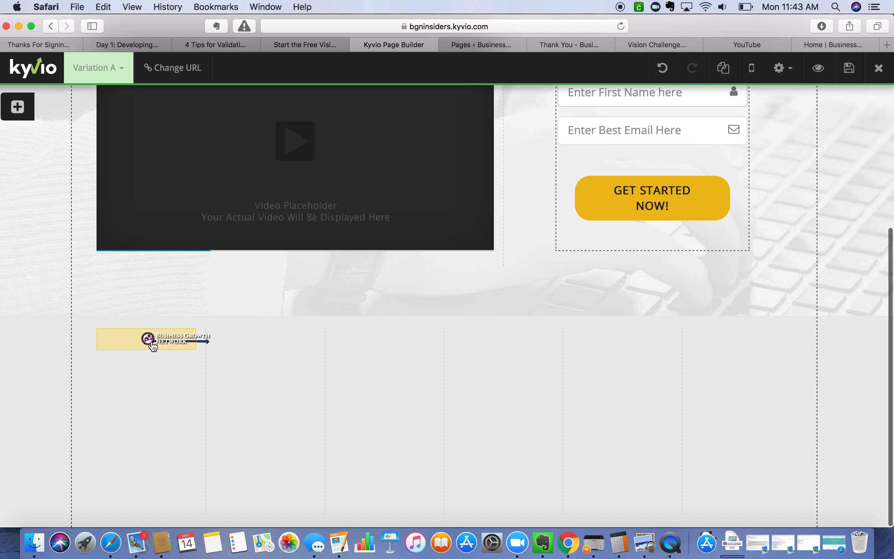
pyautogui.moveTo(154, 347); pyautogui.dragTo(443, 512)
pyautogui.moveTo(737, 351)
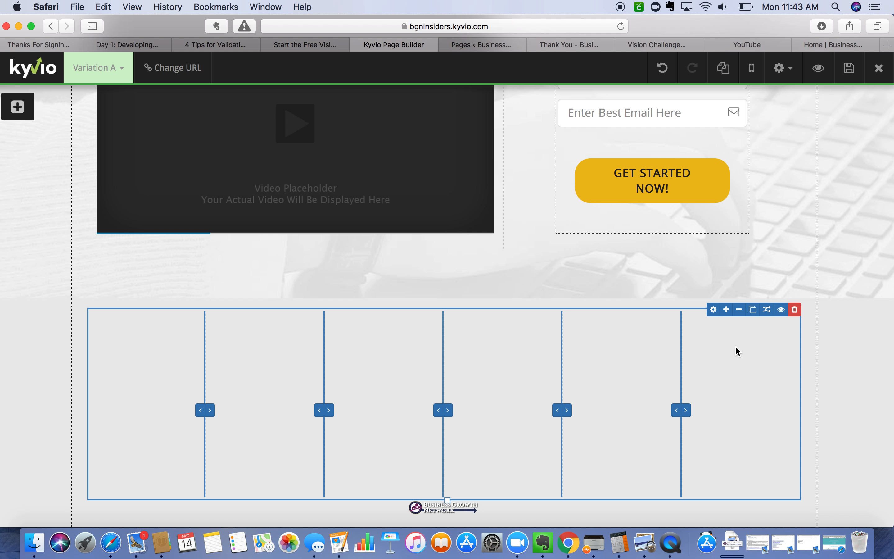
pyautogui.click(796, 310)
pyautogui.click(509, 181)
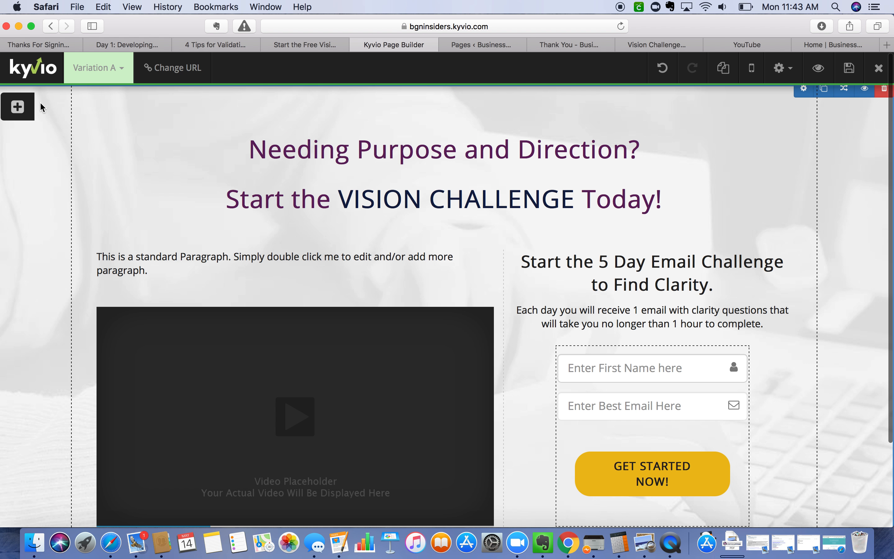
# Step: Insert a three-column row in the footer and move the Business Growth Network logo into its middle column
pyautogui.click(18, 107)
pyautogui.moveTo(131, 218); pyautogui.dragTo(264, 502)
pyautogui.scroll(-5, 332, 481)
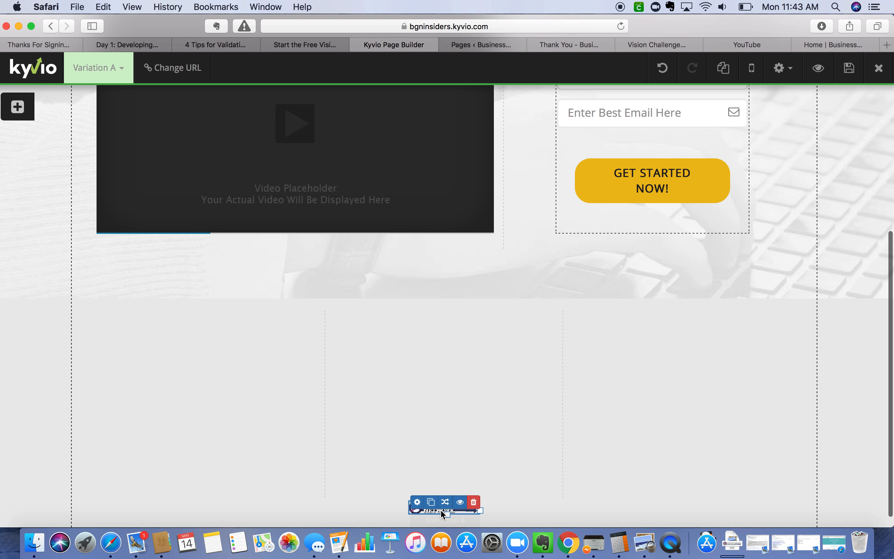
pyautogui.moveTo(432, 516); pyautogui.dragTo(426, 365)
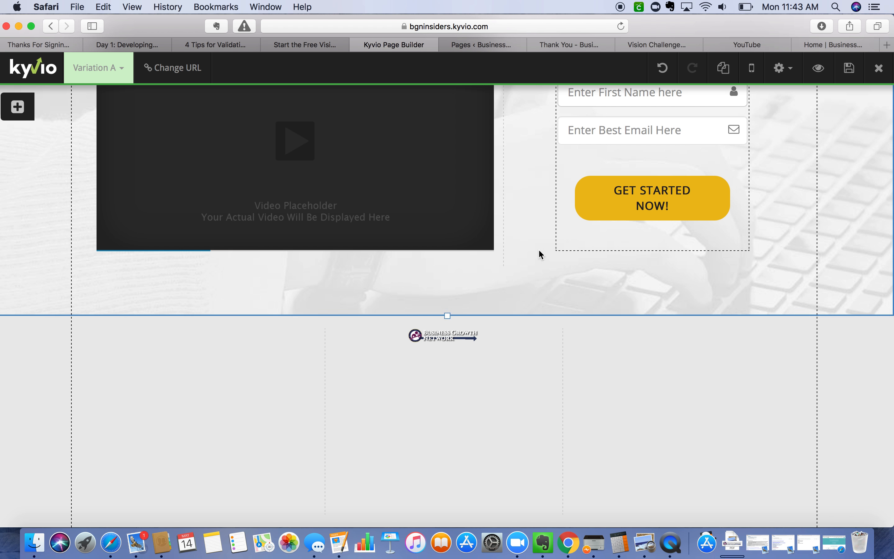
# Step: Insert a standard paragraph text element in the third column of the footer row
pyautogui.click(30, 111)
pyautogui.click(57, 149)
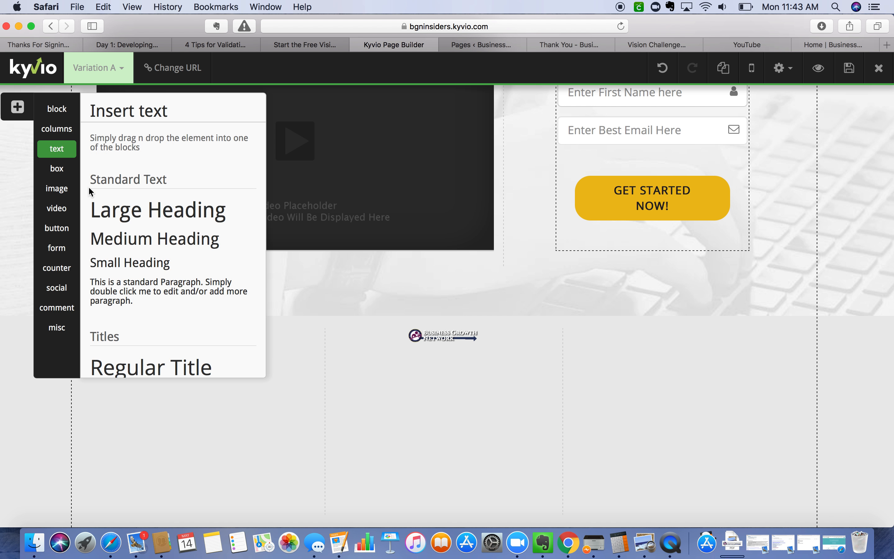
pyautogui.moveTo(109, 285); pyautogui.dragTo(617, 339)
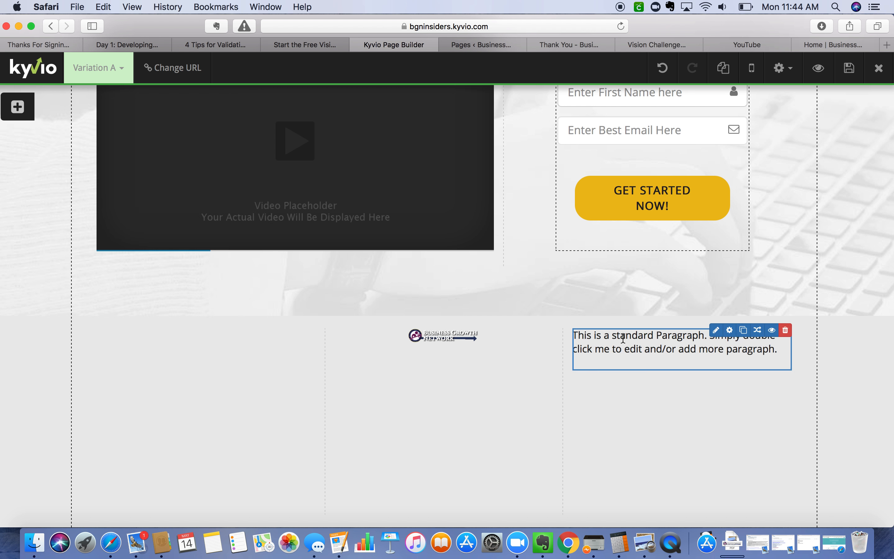
# Step: Replace the footer paragraph's placeholder text with "Privacy Policy" and "Terms and Conditions" spaced apart on one line
pyautogui.click(716, 330)
pyautogui.doubleClick(651, 425)
pyautogui.tripleClick(652, 423)
pyautogui.write('Privacy Policy')
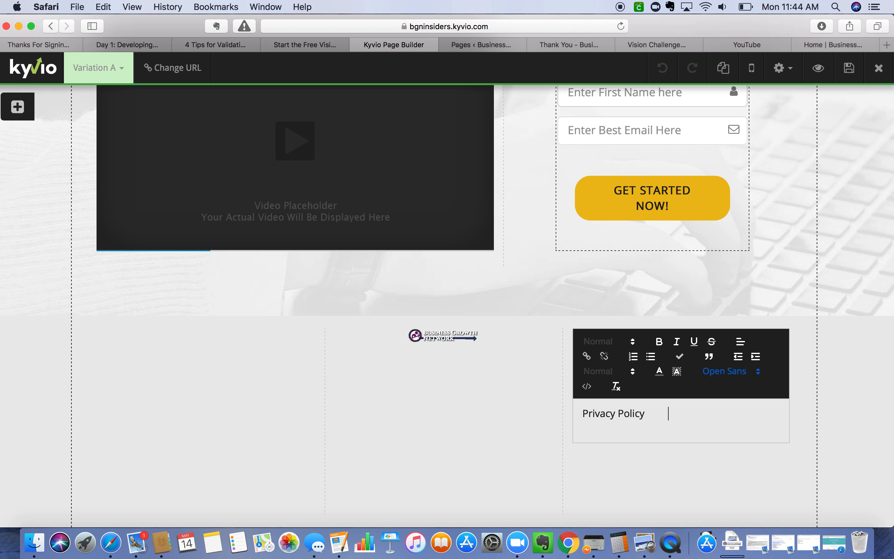
pyautogui.write('ms and Conditions')
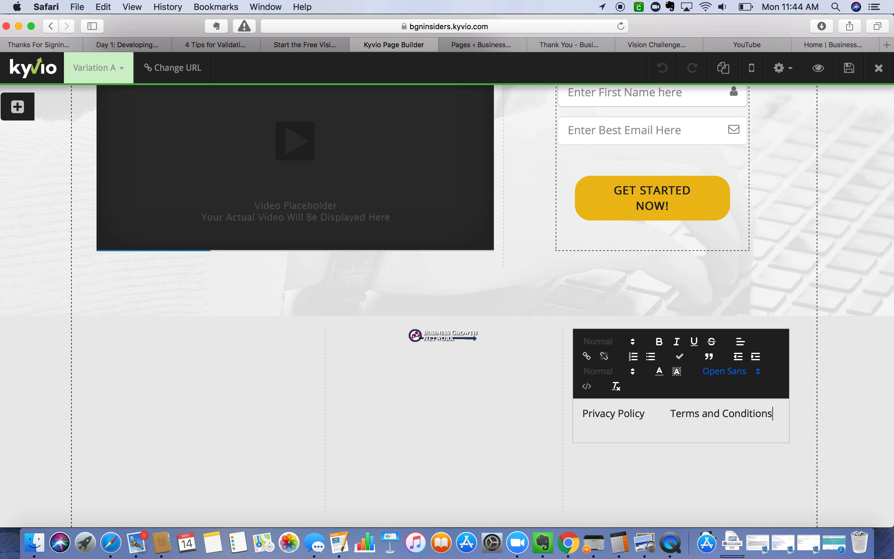
# Step: Load the blog page of the Business Growth Network website and return to the Kyvio page builder
pyautogui.click(836, 47)
pyautogui.click(194, 153)
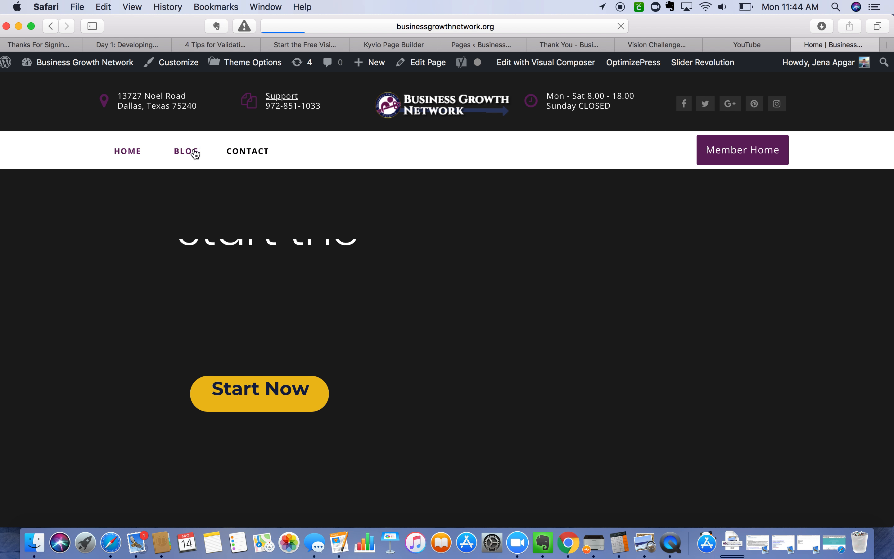
pyautogui.click(410, 44)
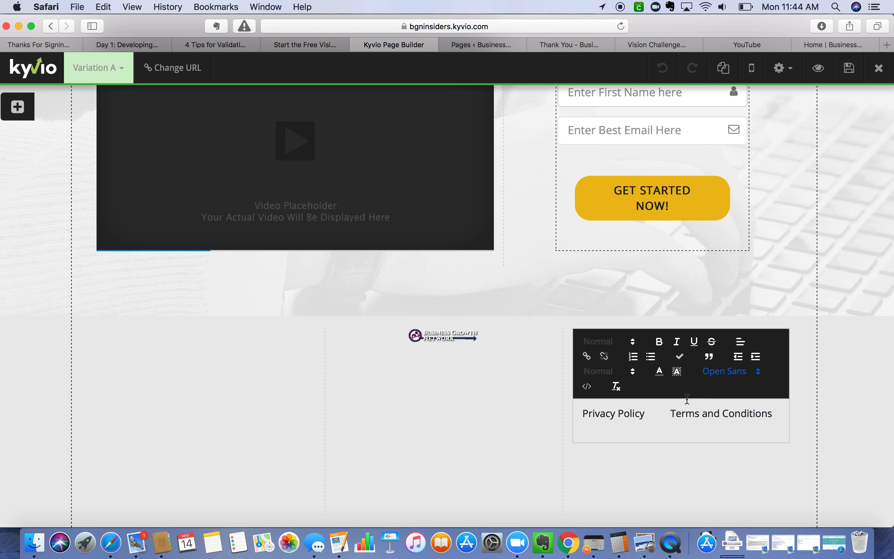
# Step: Format the whole "Privacy Policy" and "Terms and Conditions" footer line as Heading 5
pyautogui.tripleClick(683, 414)
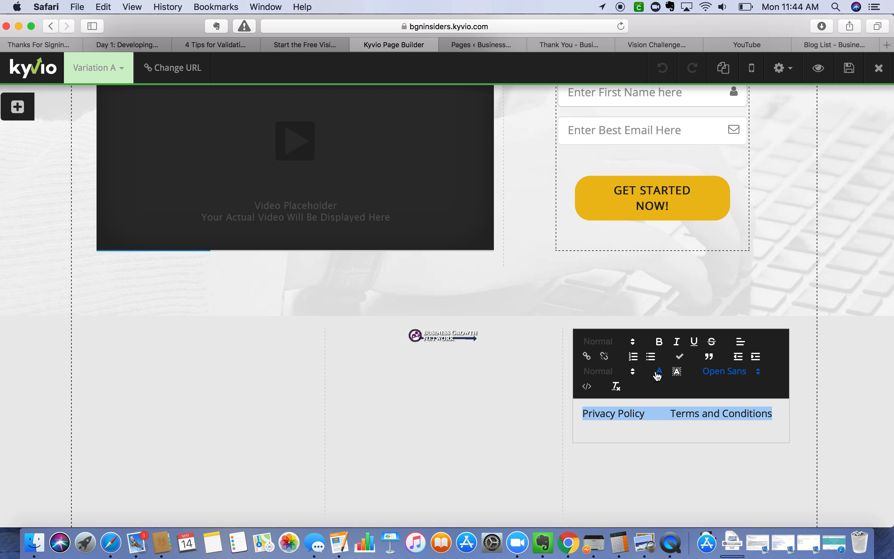
pyautogui.click(633, 347)
pyautogui.click(632, 345)
pyautogui.click(632, 346)
pyautogui.scroll(-2, 626, 443)
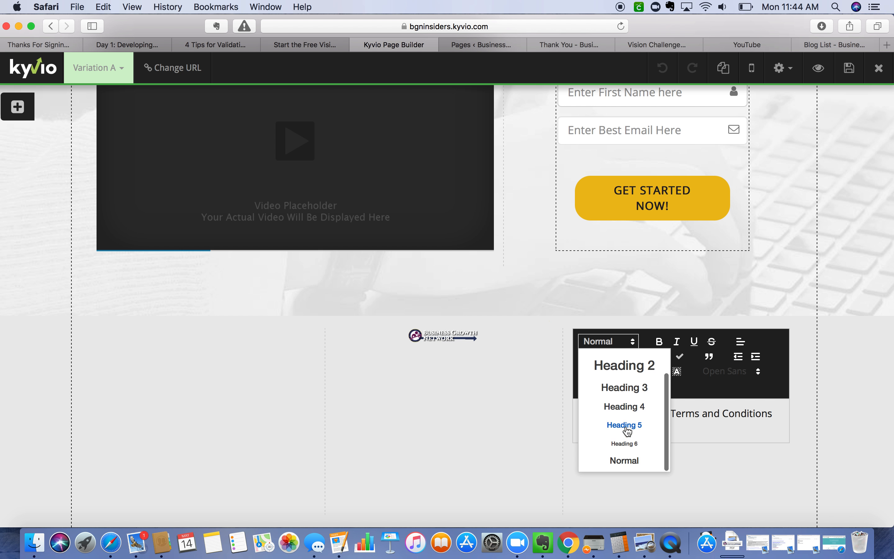
pyautogui.click(627, 426)
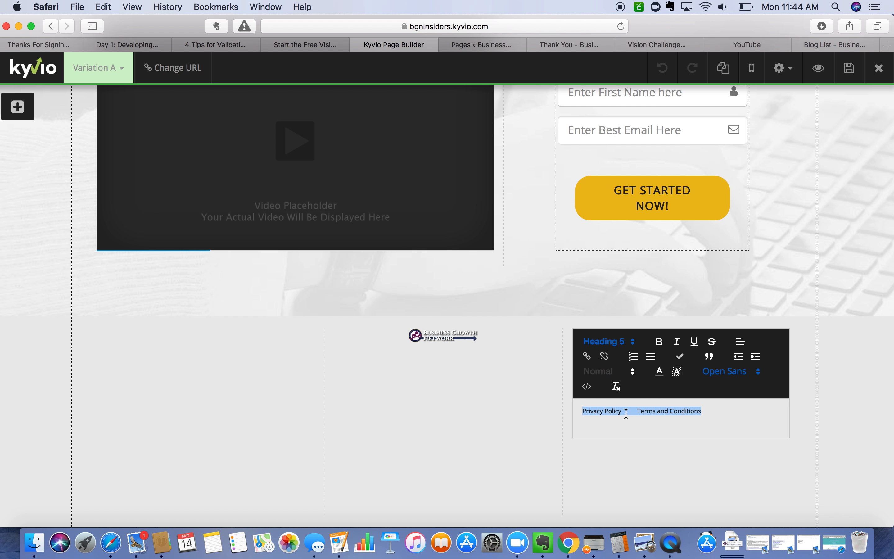
pyautogui.click(606, 411)
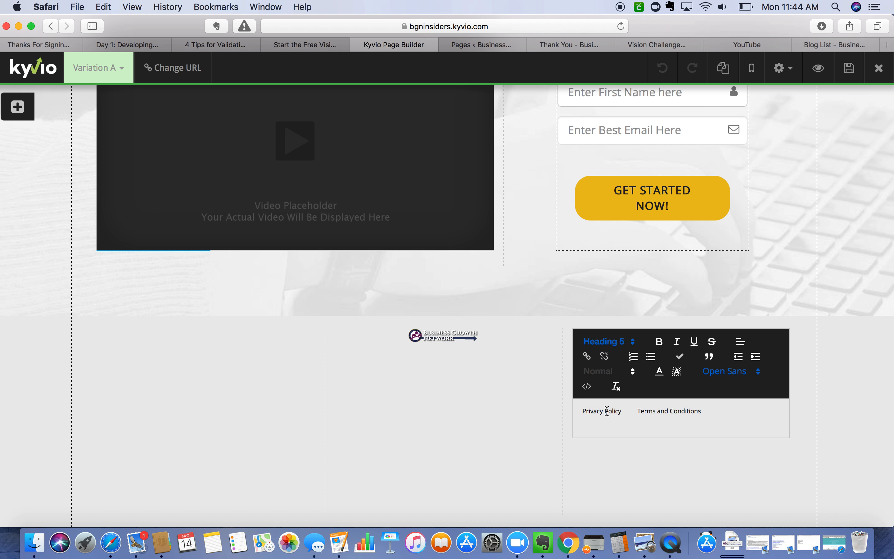
# Step: Open the website footer's Terms & Conditions and Privacy Policy pages in separate new tabs, and close the blog tab
pyautogui.click(830, 51)
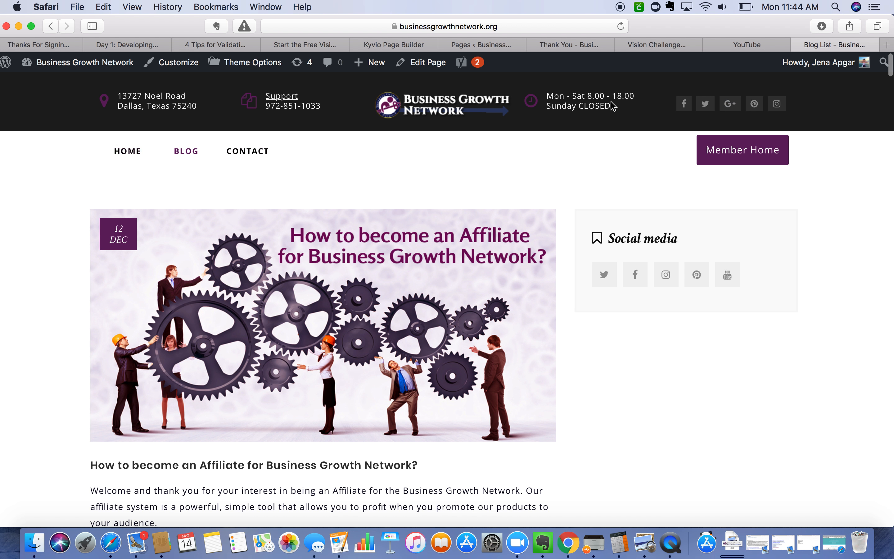
pyautogui.scroll(-20, 618, 200)
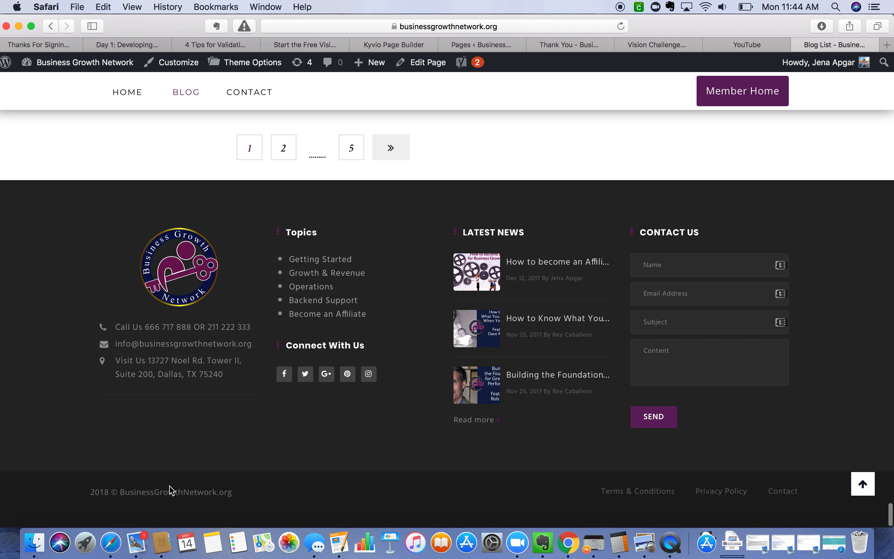
pyautogui.rightClick(649, 495)
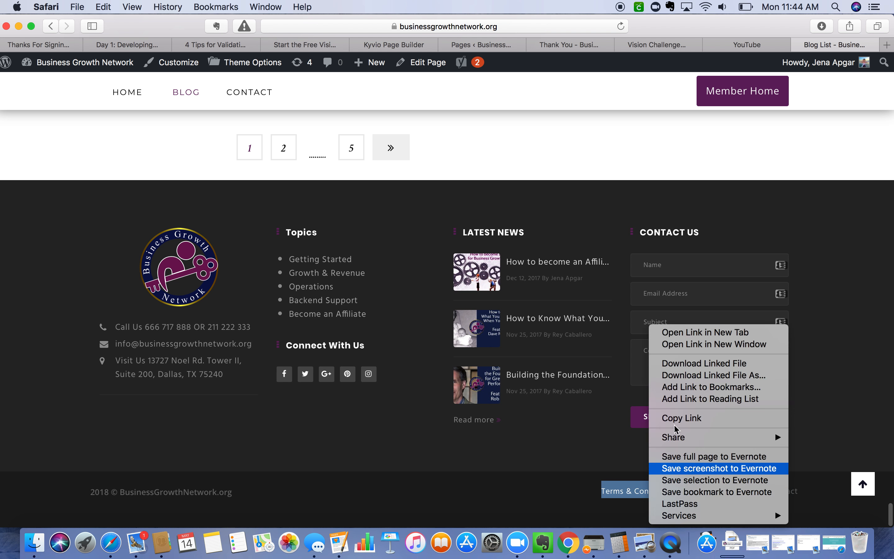
pyautogui.click(680, 333)
pyautogui.rightClick(713, 490)
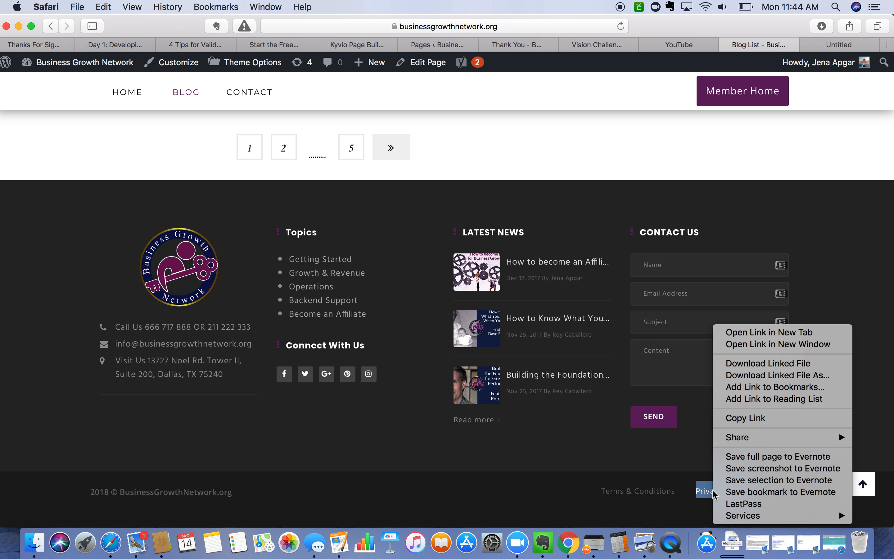
pyautogui.click(729, 335)
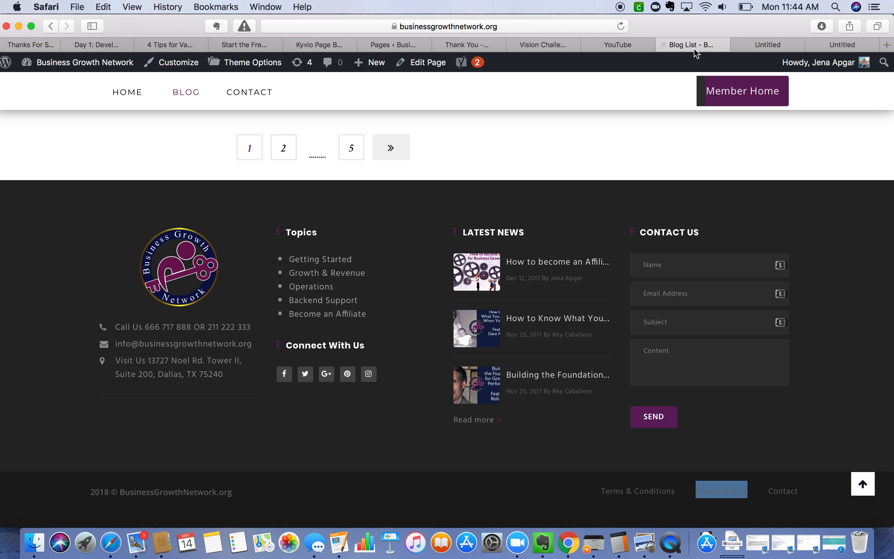
pyautogui.click(668, 45)
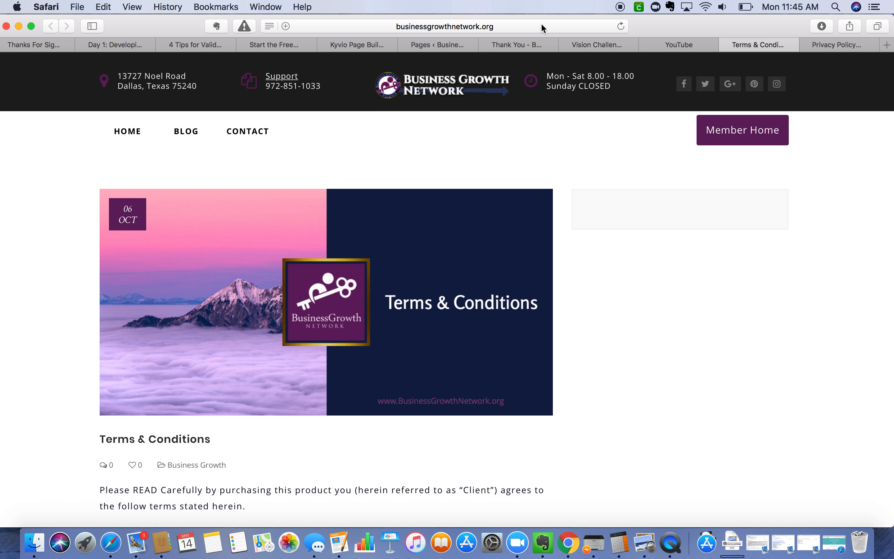
# Step: Link the footer's "Terms and Conditions" text to the copied businessgrowthnetwork.org/terms-conditions/ address, set to open in a new window
pyautogui.click(543, 28)
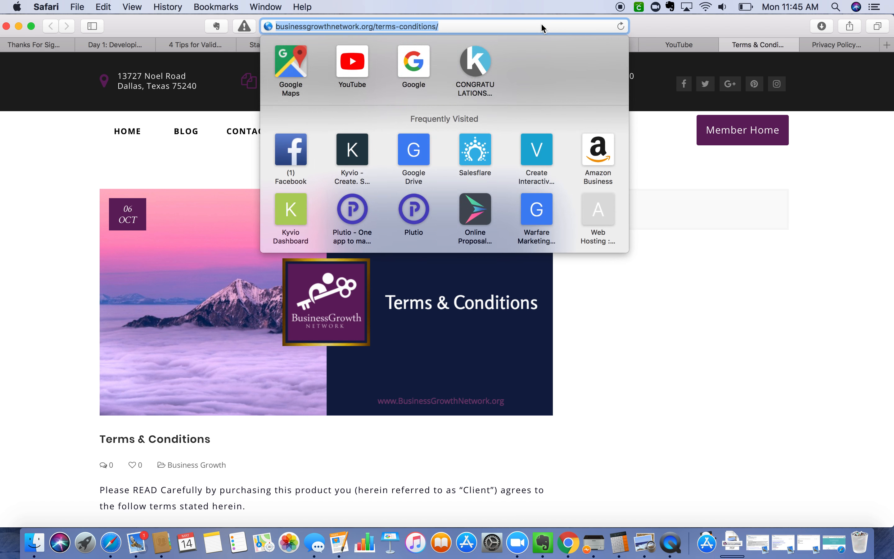
pyautogui.click(727, 47)
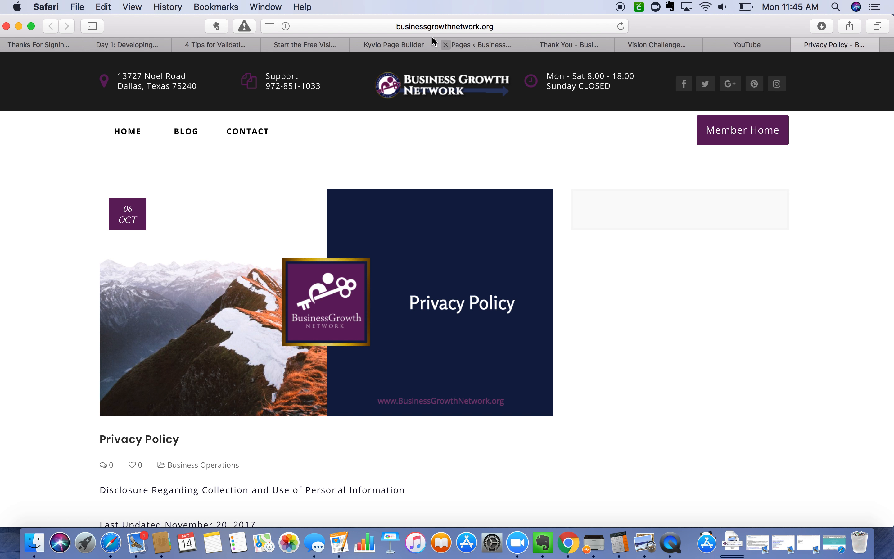
pyautogui.click(406, 45)
pyautogui.moveTo(637, 411); pyautogui.dragTo(708, 413)
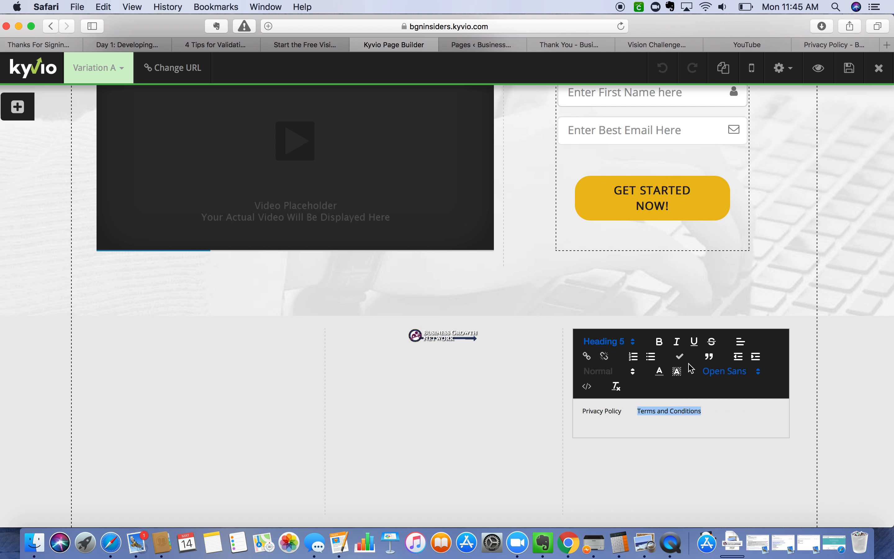
pyautogui.click(587, 355)
pyautogui.click(431, 130)
pyautogui.press('super+v')
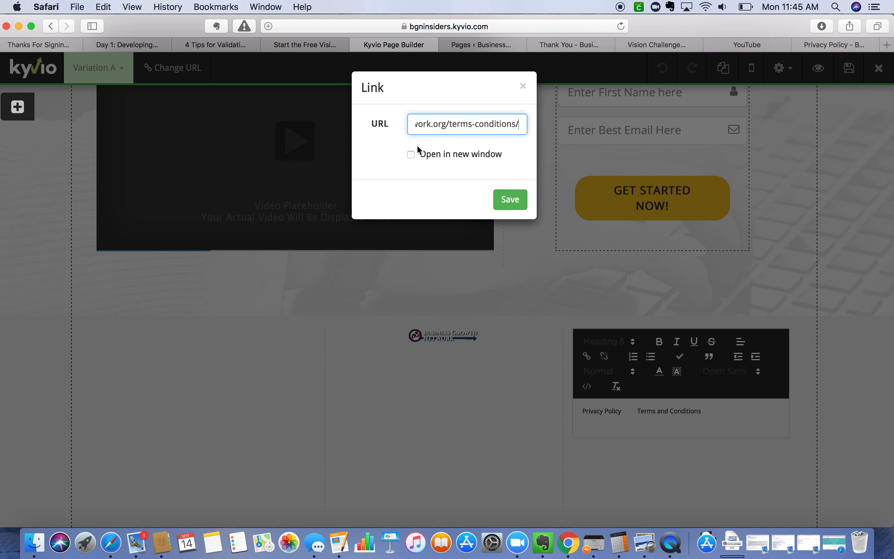
pyautogui.click(412, 154)
pyautogui.click(514, 199)
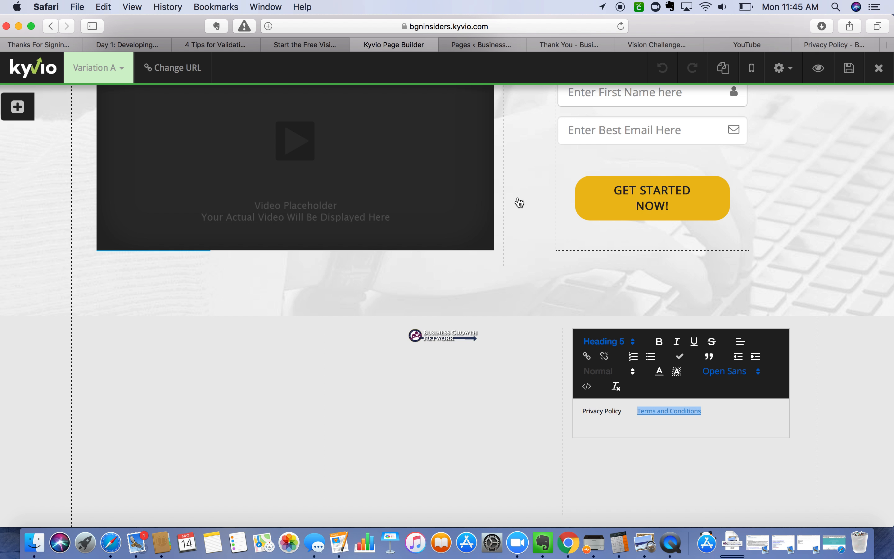
# Step: Copy the Privacy Policy page's address, close its tab and return to the Kyvio page builder
pyautogui.click(818, 46)
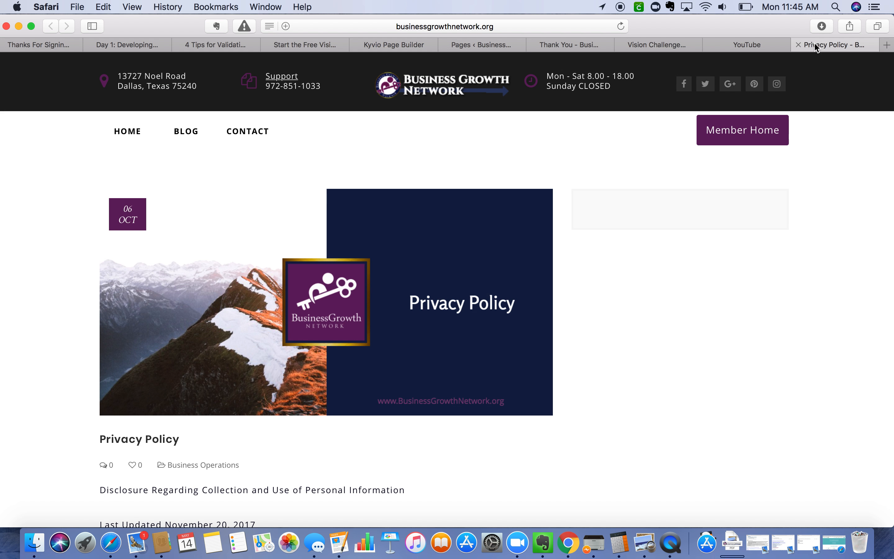
pyautogui.click(590, 32)
pyautogui.press('super+c')
pyautogui.click(799, 45)
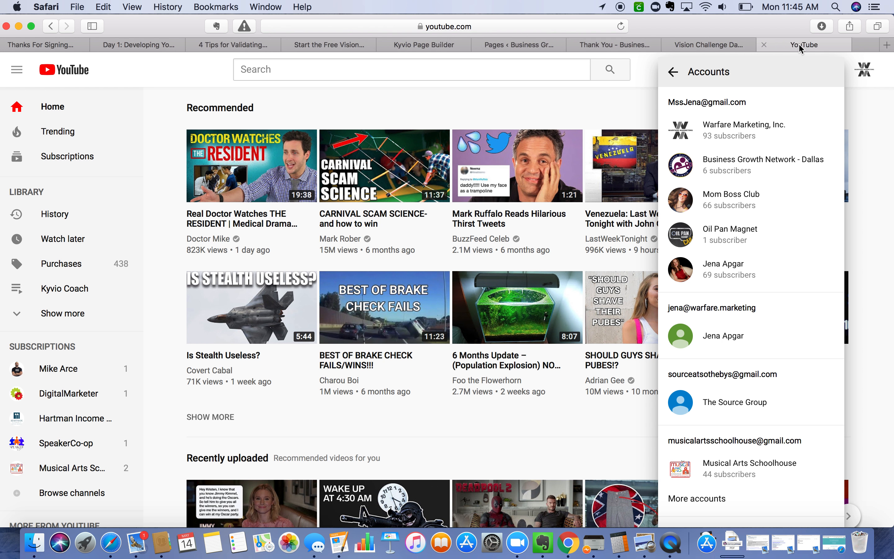
pyautogui.click(454, 43)
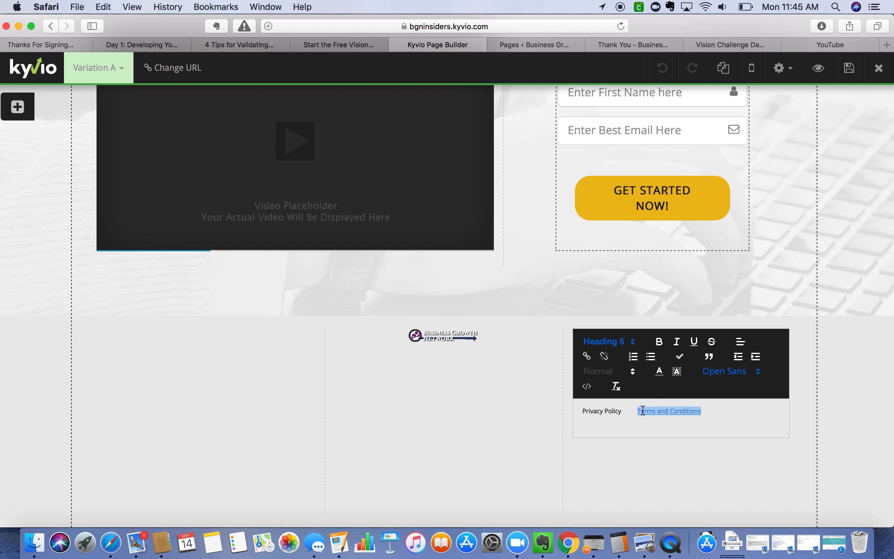
# Step: Link the footer's "Privacy Policy" text to the copied page address, set to open in a new window
pyautogui.moveTo(622, 415); pyautogui.dragTo(577, 413)
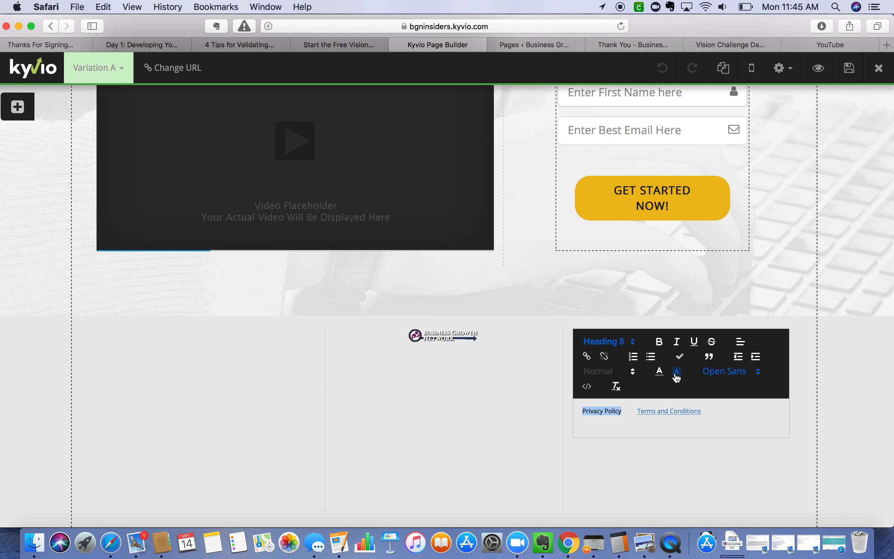
pyautogui.click(587, 356)
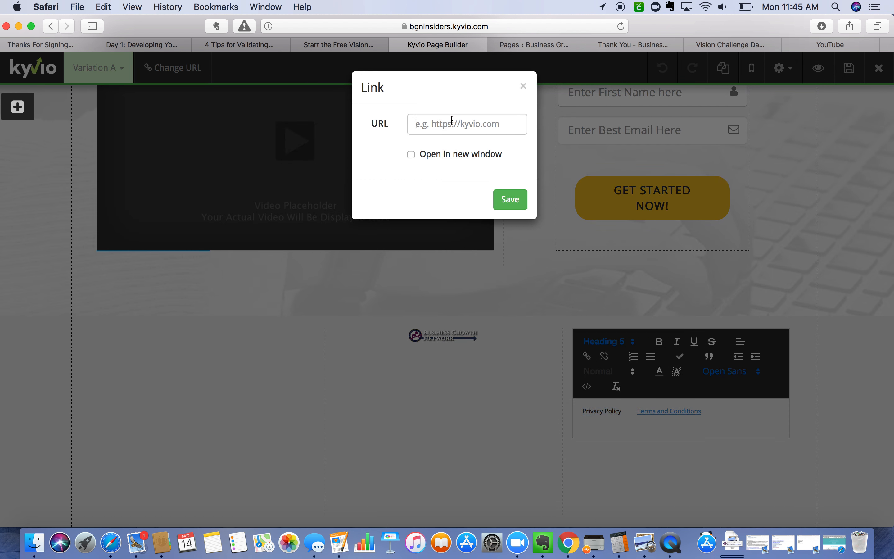
pyautogui.click(452, 120)
pyautogui.press('super+v')
pyautogui.click(452, 155)
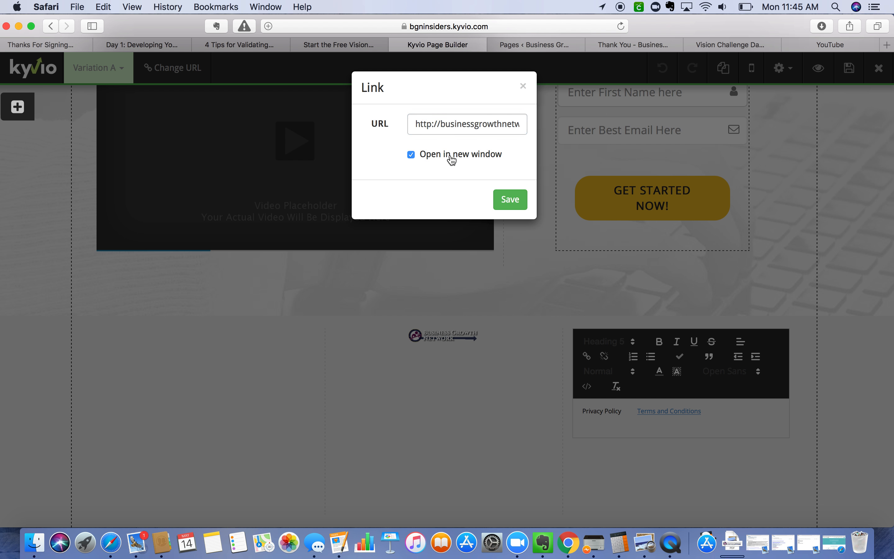
pyautogui.click(518, 206)
pyautogui.click(686, 470)
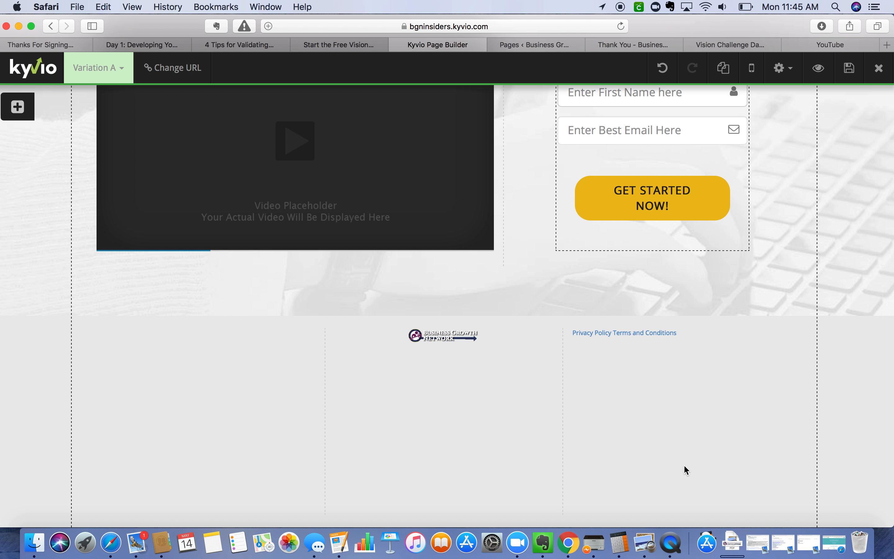
# Step: Separate the "Privacy Policy" and "Terms and Conditions" footer links with a hyphen
pyautogui.scroll(1, 641, 401)
pyautogui.moveTo(618, 343)
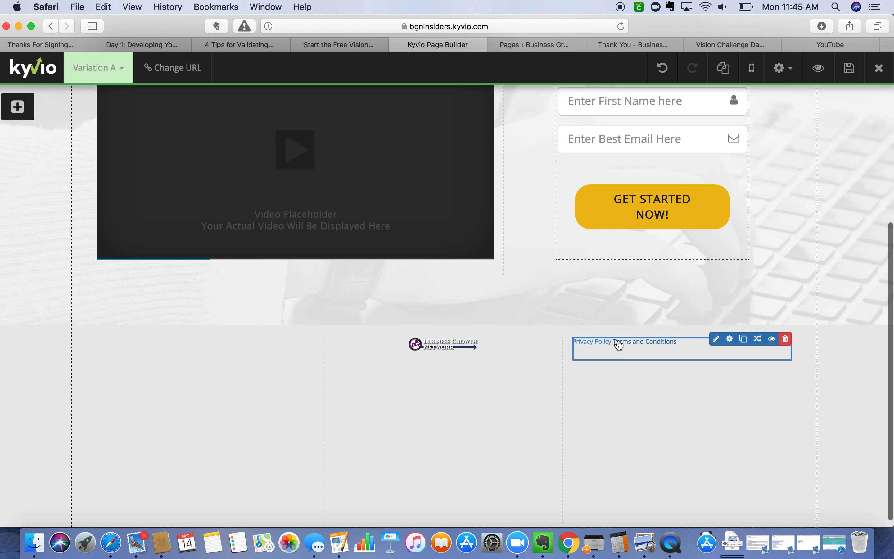
pyautogui.click(716, 339)
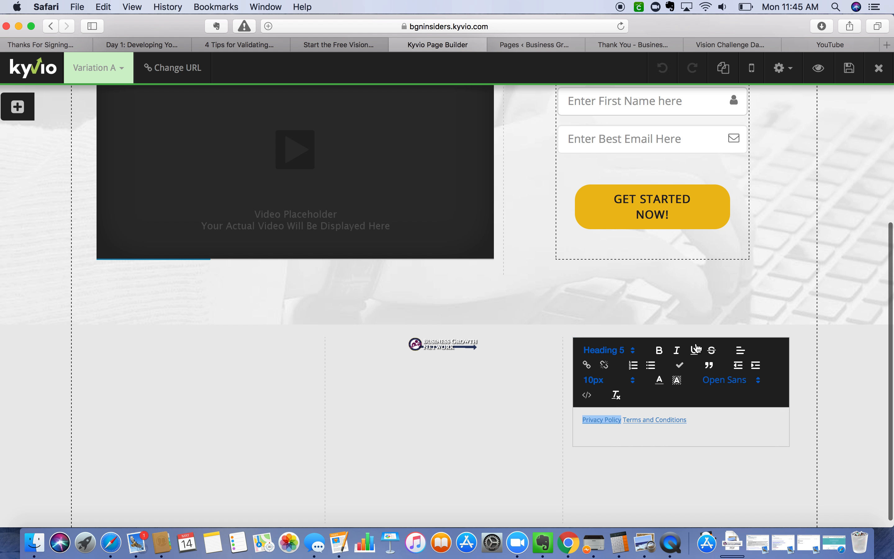
pyautogui.click(622, 419)
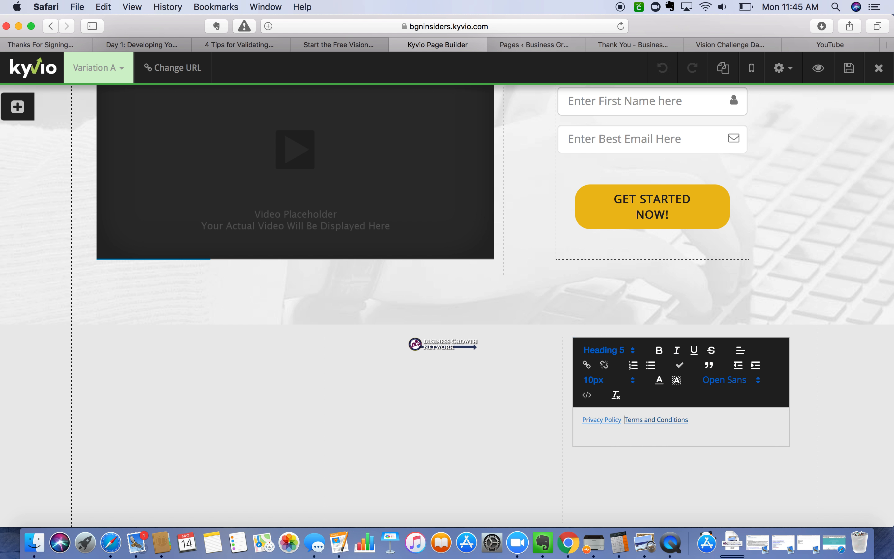
pyautogui.write('-')
pyautogui.click(643, 487)
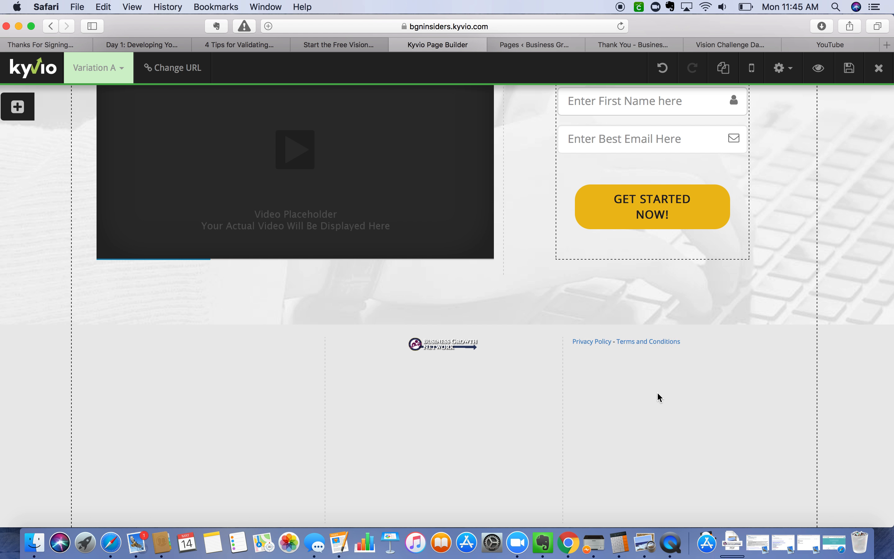
# Step: Change the footer policy links' text style to Heading 3
pyautogui.click(589, 344)
pyautogui.click(717, 342)
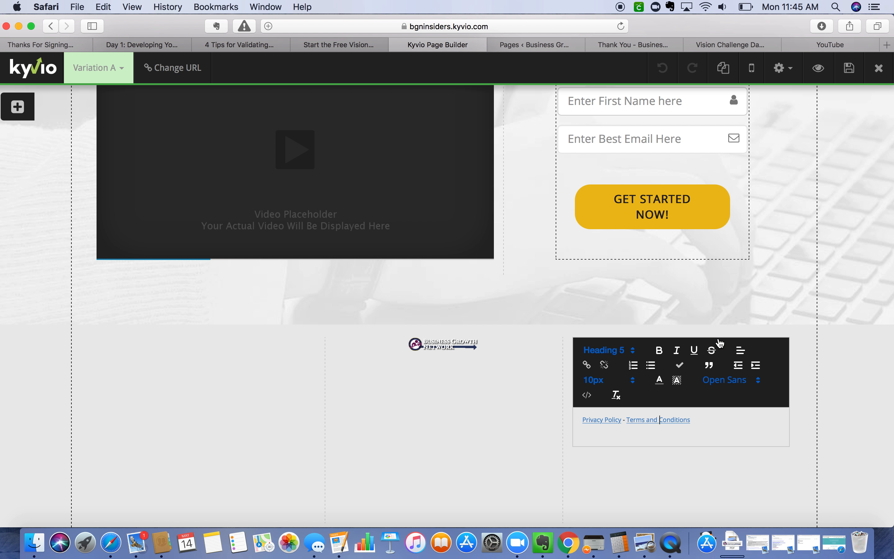
pyautogui.click(614, 352)
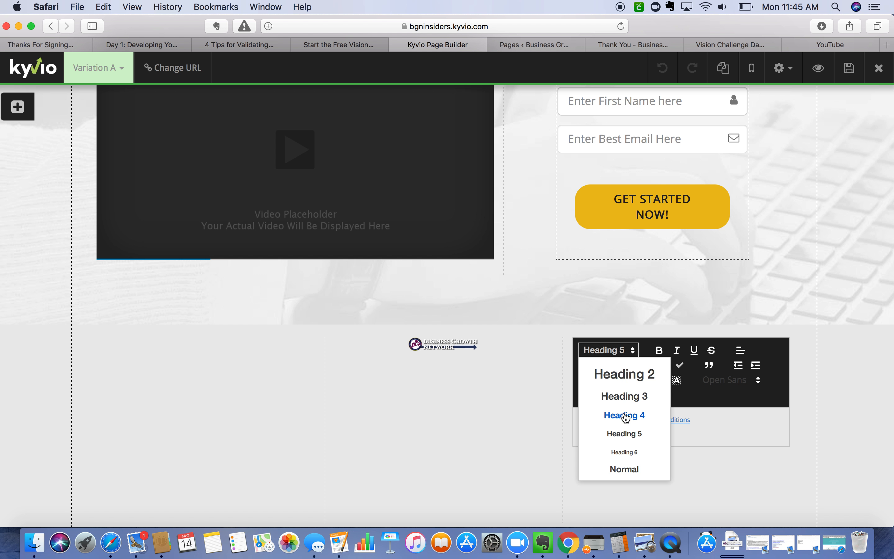
pyautogui.click(625, 397)
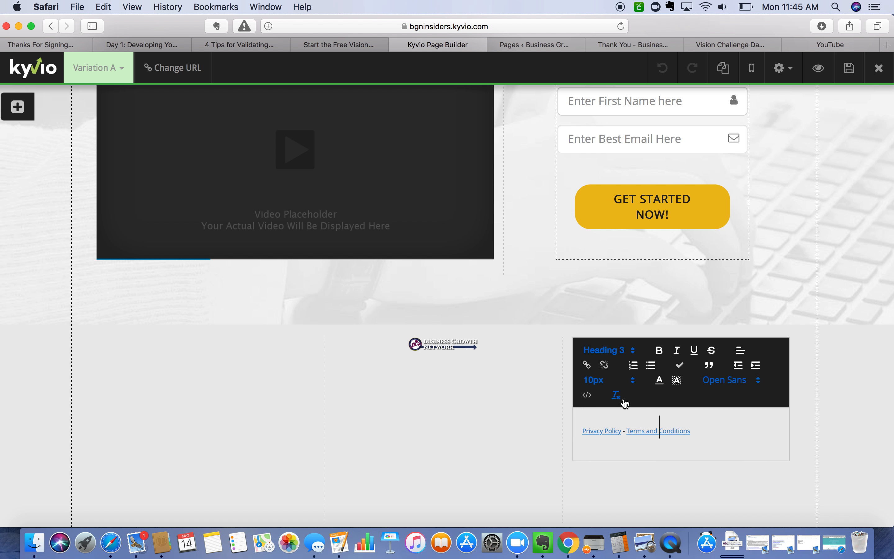
pyautogui.click(696, 492)
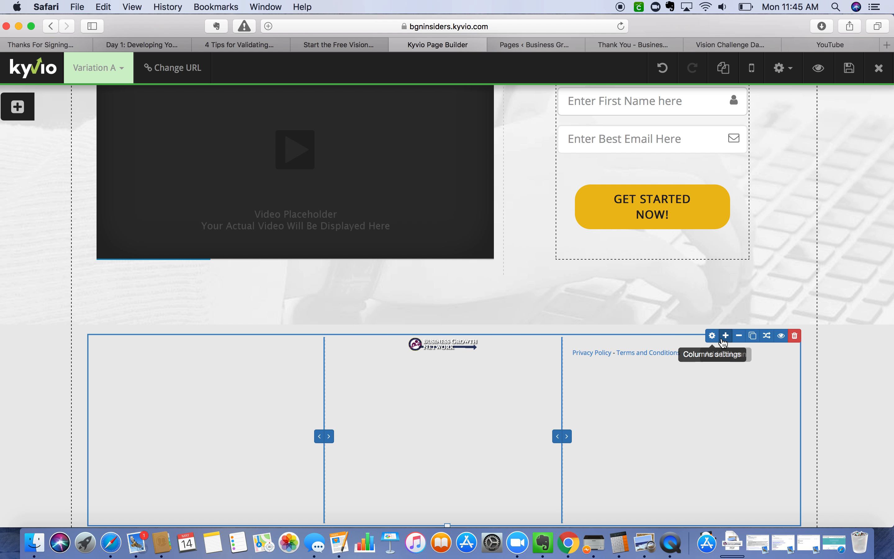
# Step: Examine the minimum height and the top and bottom margins in the footer row's column settings
pyautogui.click(712, 335)
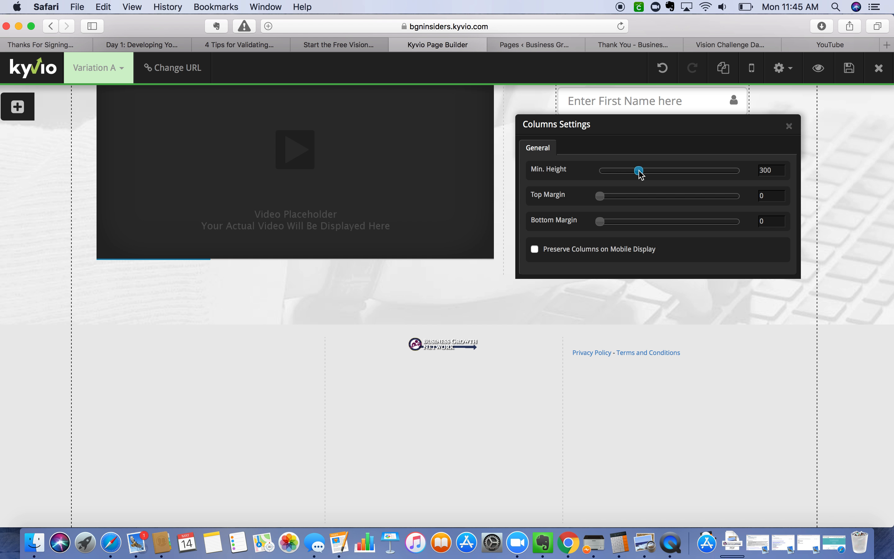
pyautogui.click(600, 196)
pyautogui.click(601, 222)
pyautogui.click(790, 127)
# Step: Try to set the footer policy links' font size to 12px with no text selected
pyautogui.click(690, 361)
pyautogui.click(714, 340)
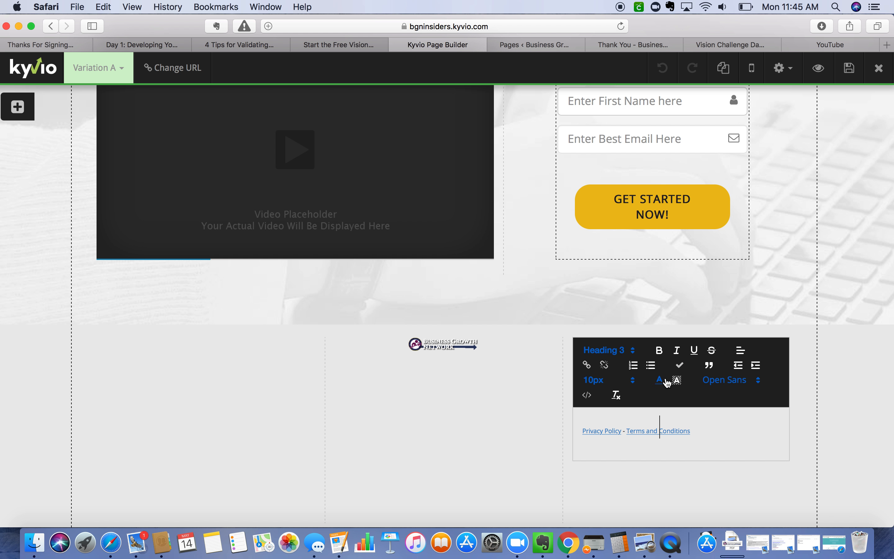
pyautogui.click(624, 384)
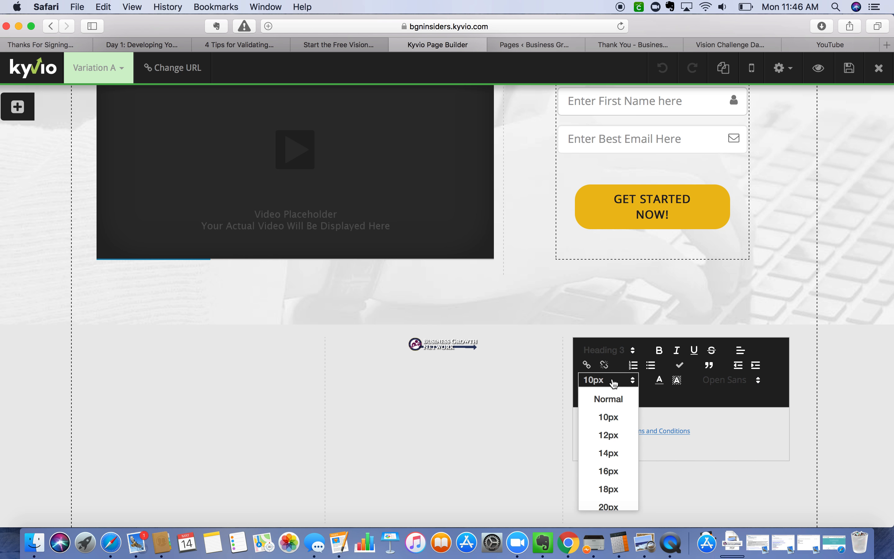
pyautogui.click(620, 441)
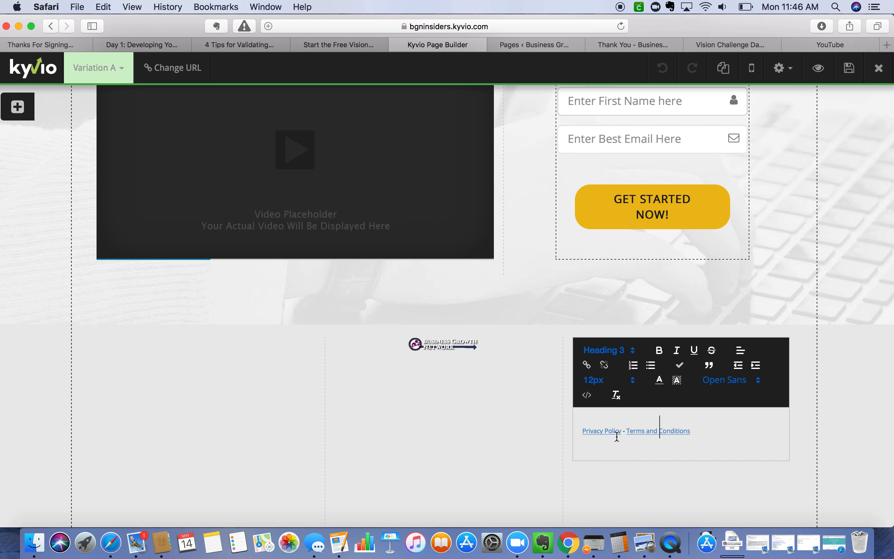
pyautogui.click(562, 427)
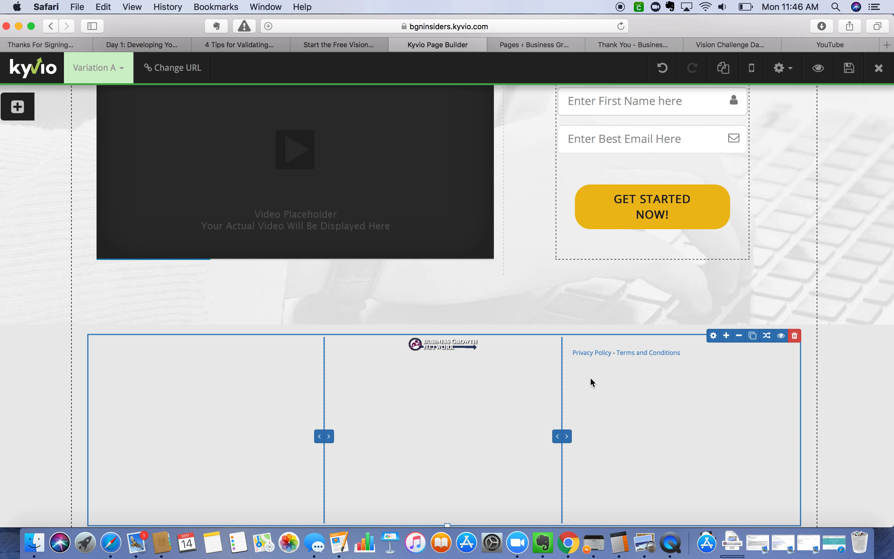
# Step: Set the font size of the whole "Privacy Policy - Terms and Conditions" footer line to 12px
pyautogui.click(714, 338)
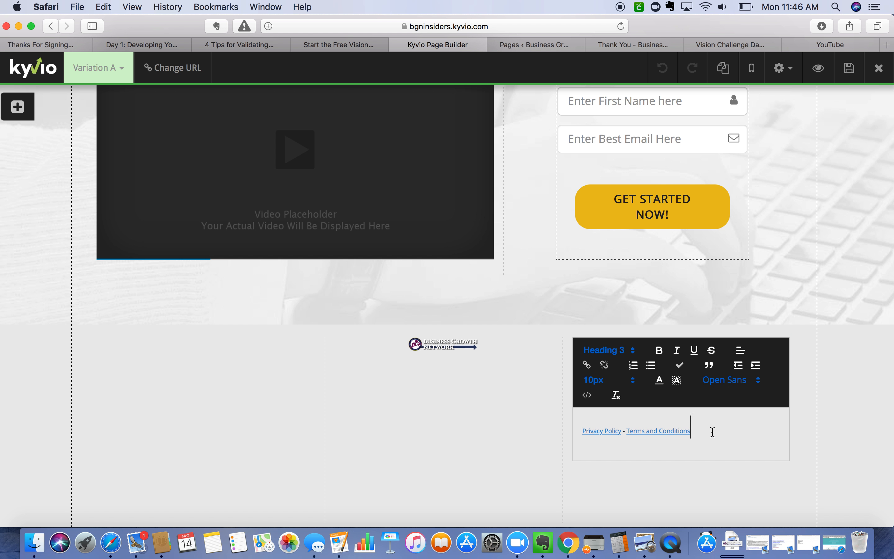
pyautogui.tripleClick(713, 432)
pyautogui.click(609, 381)
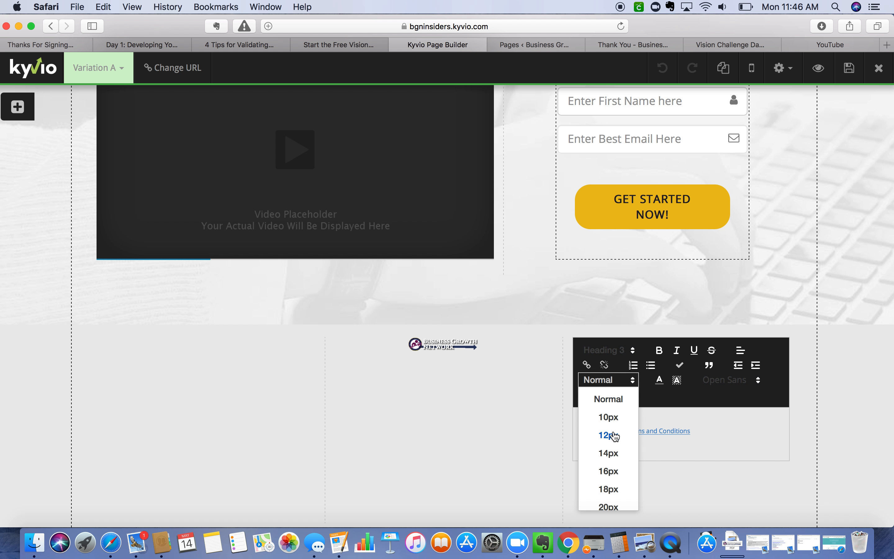
pyautogui.click(610, 435)
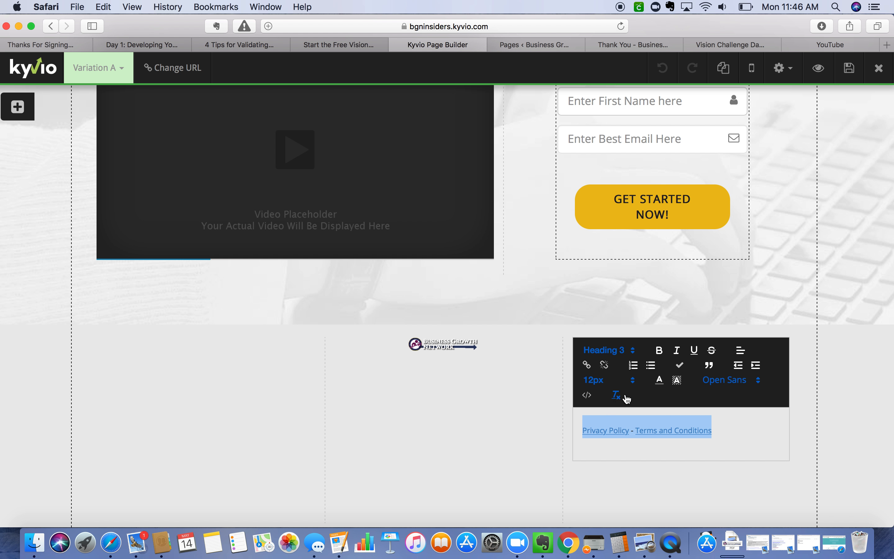
pyautogui.click(788, 435)
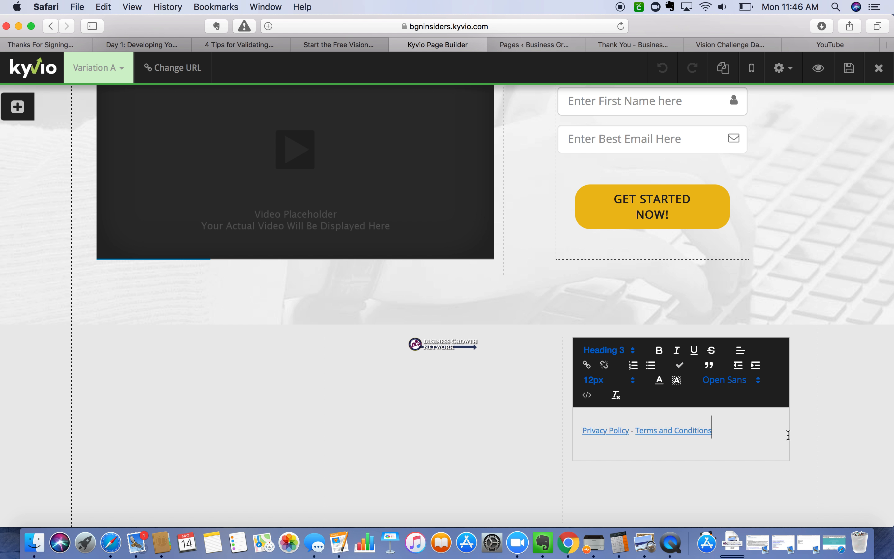
pyautogui.click(819, 428)
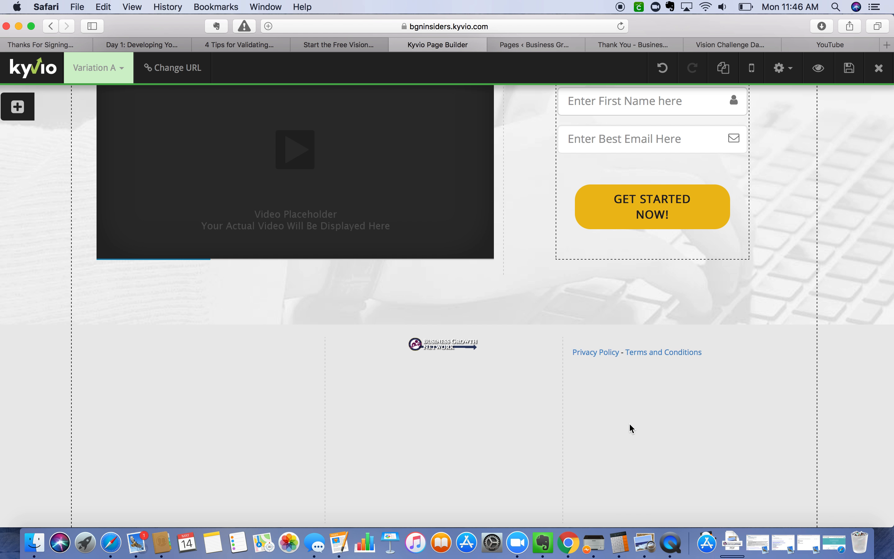
pyautogui.press('super+shift+backslash')
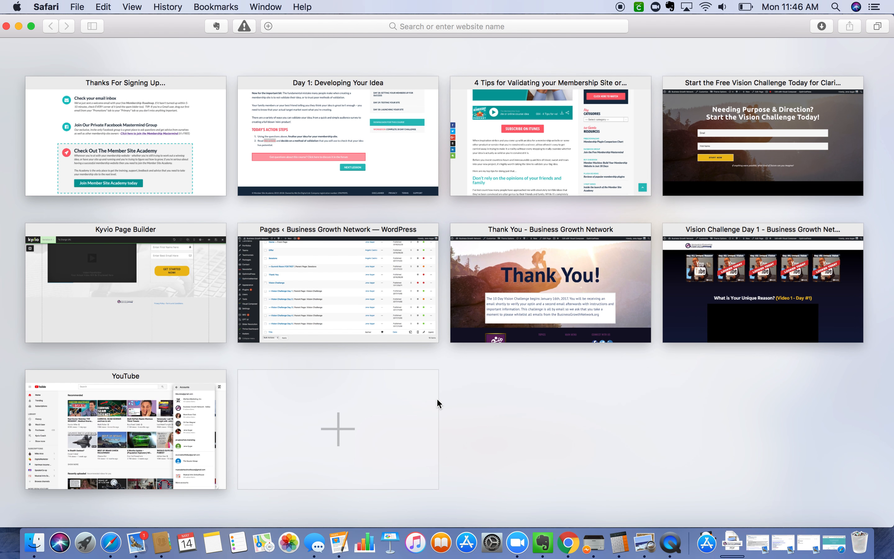
pyautogui.click(178, 313)
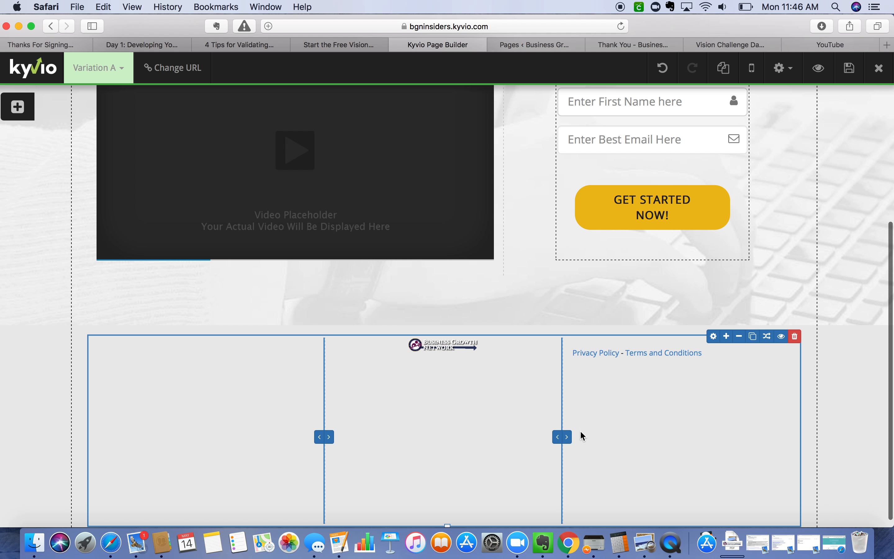
pyautogui.click(567, 437)
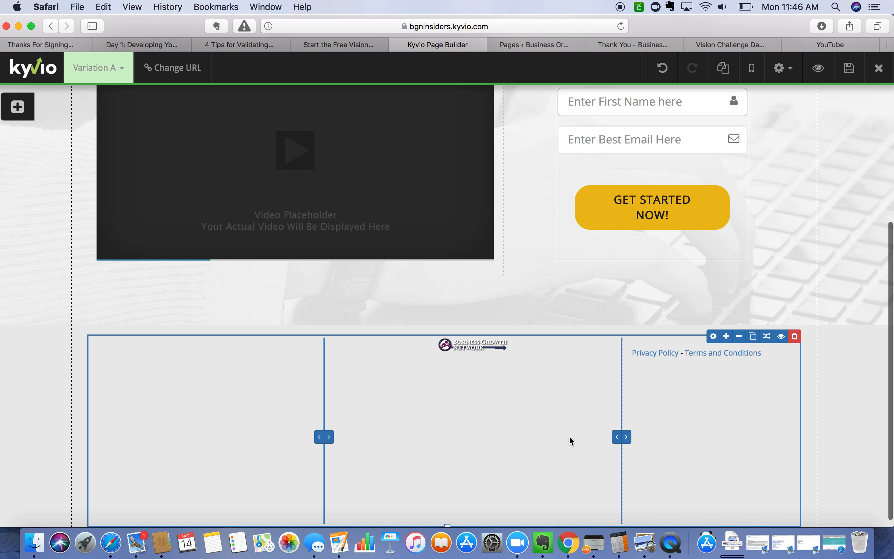
pyautogui.click(616, 438)
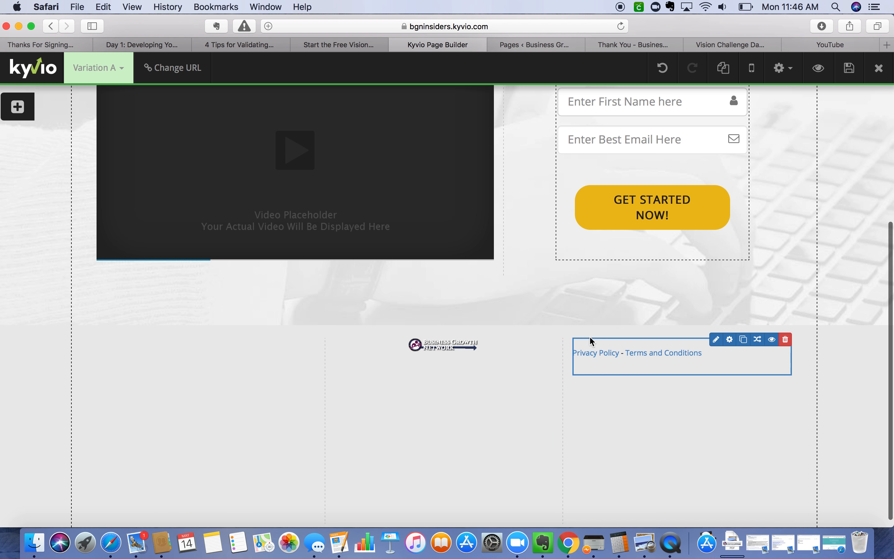
# Step: Move the policy links into the footer row's first column and set the row's minimum height to 30
pyautogui.moveTo(733, 355); pyautogui.dragTo(279, 355)
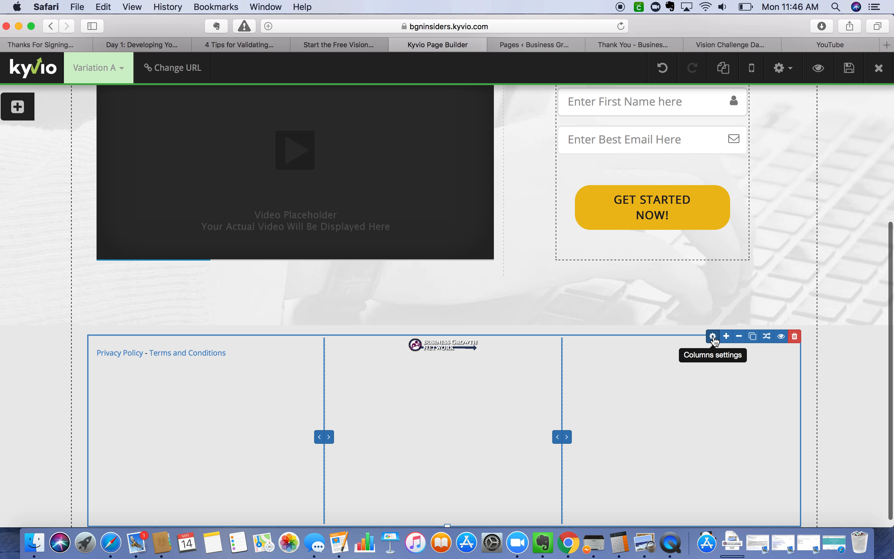
pyautogui.click(714, 336)
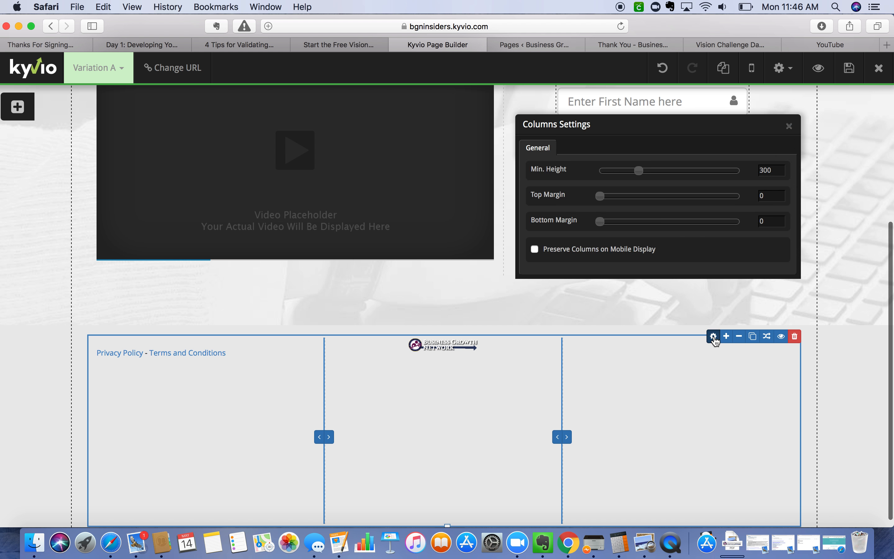
pyautogui.moveTo(641, 174); pyautogui.dragTo(521, 174)
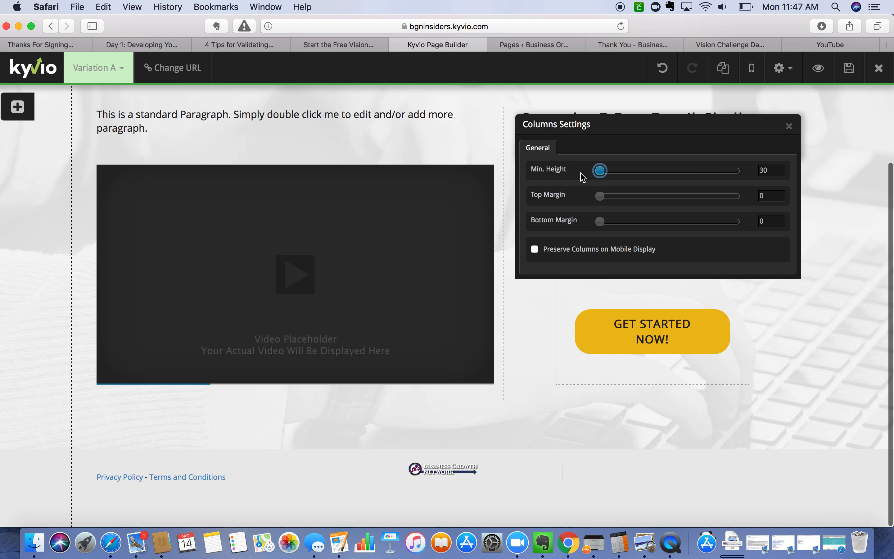
pyautogui.click(791, 127)
# Step: Move the policy links back into the footer row's third column
pyautogui.scroll(2, 399, 458)
pyautogui.scroll(-2, 399, 458)
pyautogui.moveTo(201, 483); pyautogui.dragTo(652, 507)
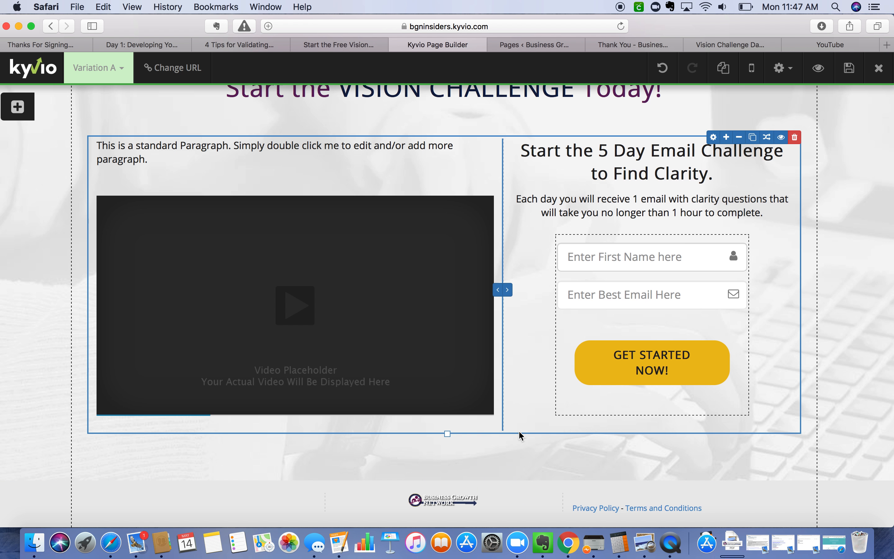
# Step: Review the landing page from the headline to the footer, along with the insertable element categories
pyautogui.scroll(2, 526, 444)
pyautogui.scroll(3, 534, 455)
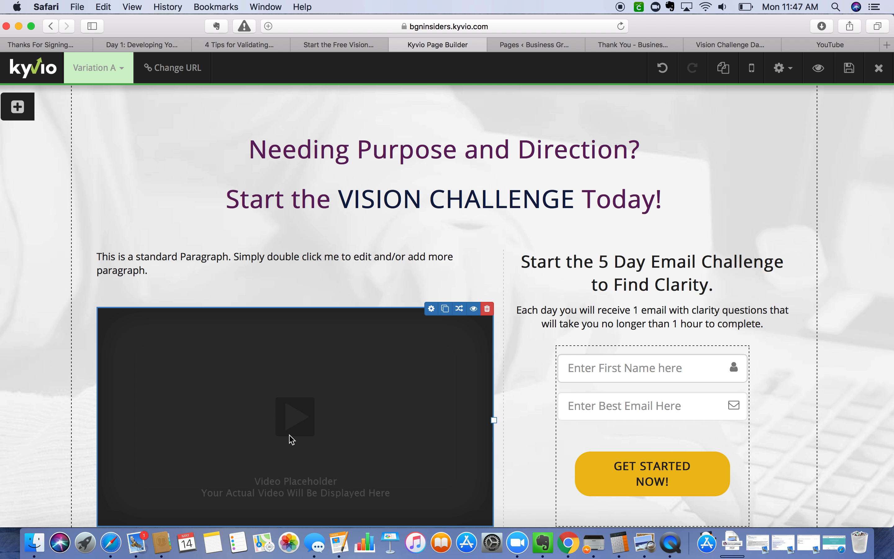
pyautogui.scroll(-6, 385, 403)
pyautogui.scroll(6, 386, 406)
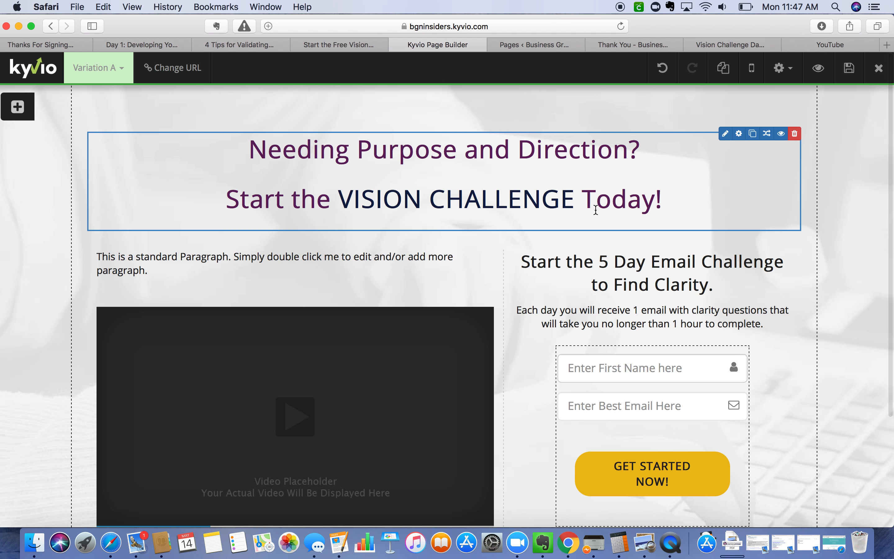
pyautogui.scroll(-6, 595, 209)
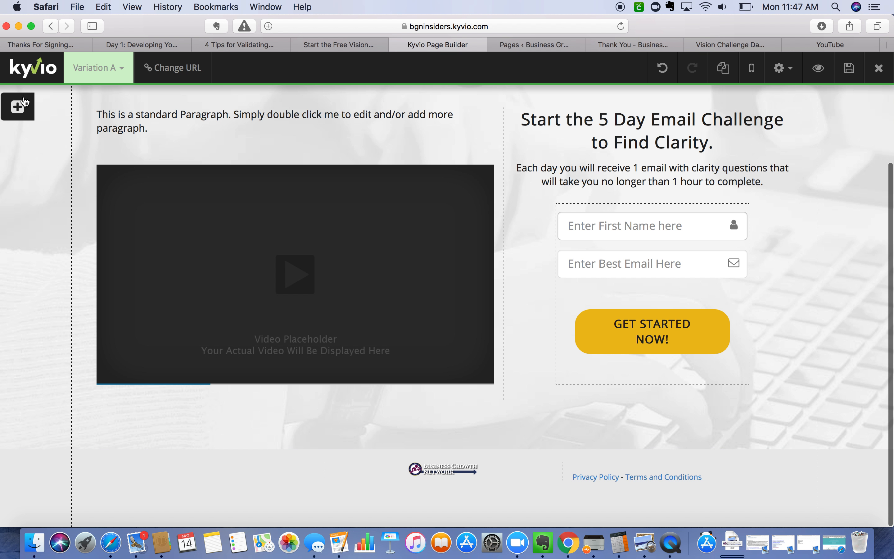
pyautogui.click(24, 103)
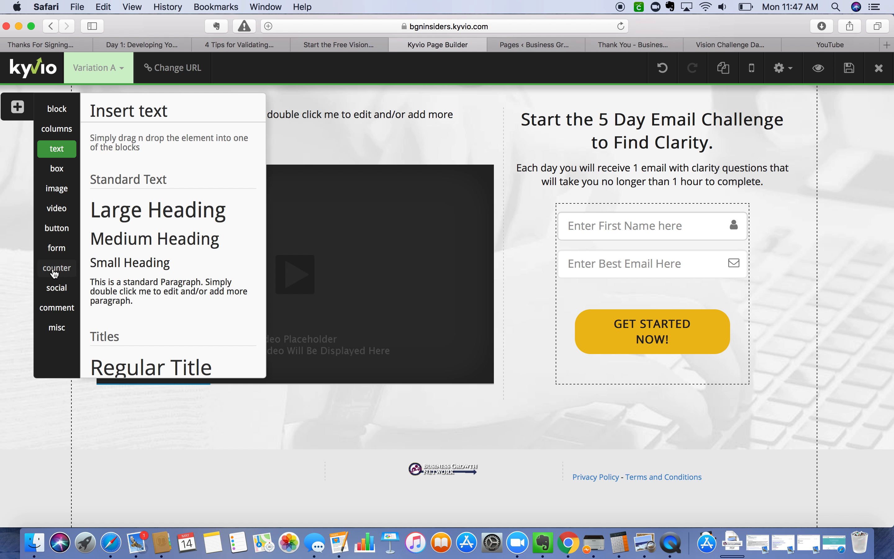
pyautogui.scroll(1, 249, 455)
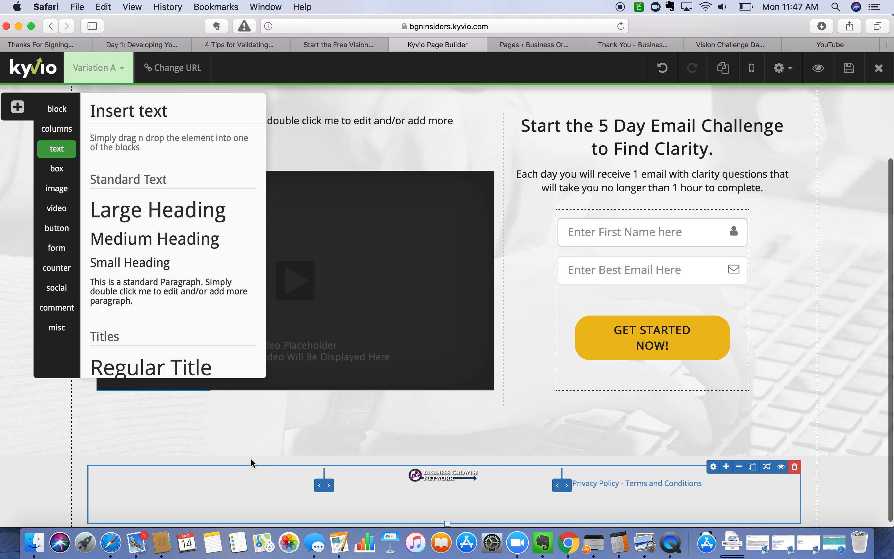
# Step: Save and close the landing page, and open the funnel's Thank You Page for editing
pyautogui.click(849, 69)
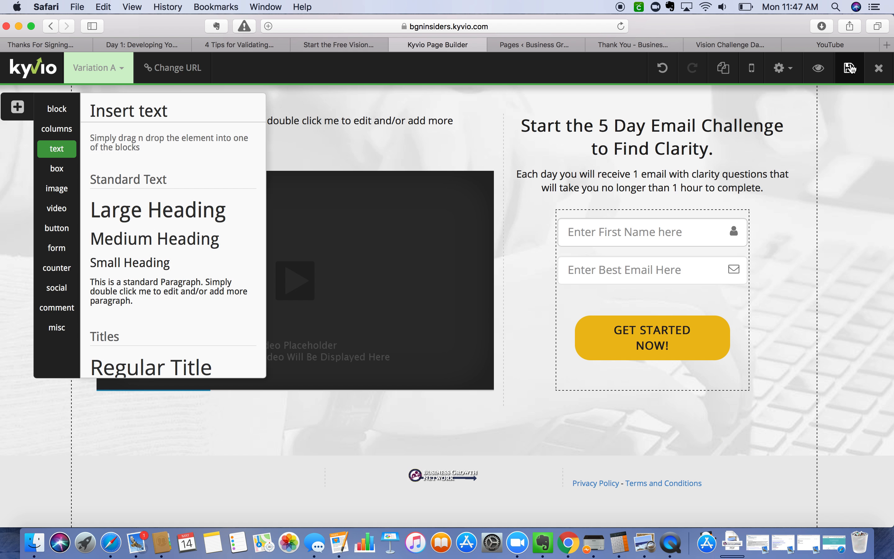
pyautogui.click(879, 69)
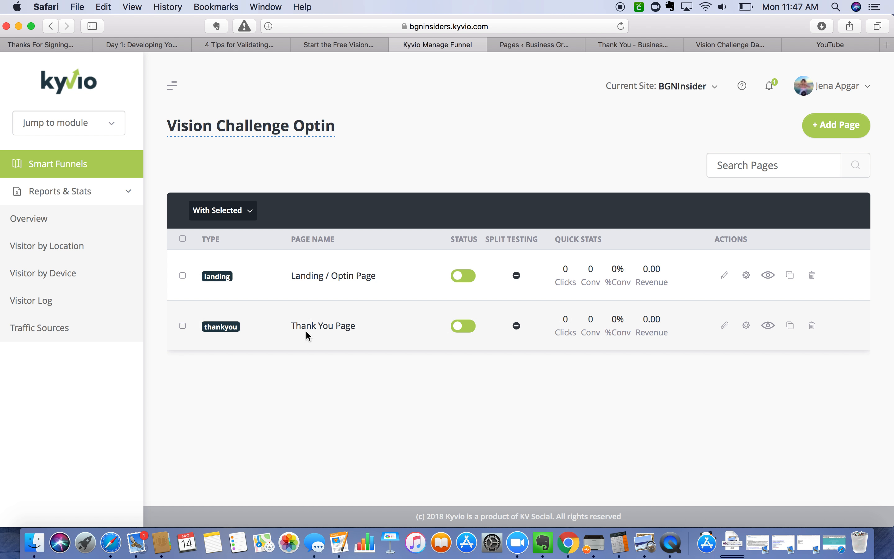
pyautogui.click(725, 326)
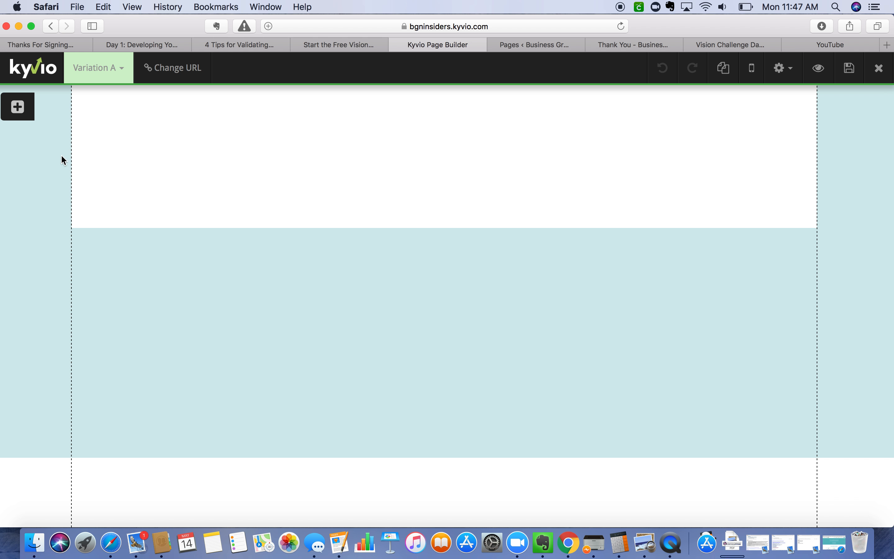
# Step: Examine the Thank You Page's Page Options, covering general, background image, background video, typography and social network image settings
pyautogui.click(21, 114)
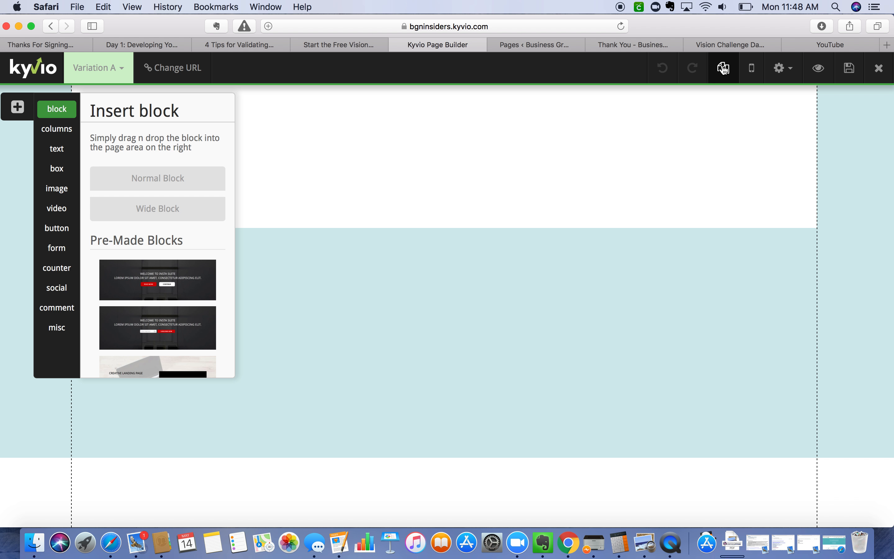
pyautogui.click(783, 69)
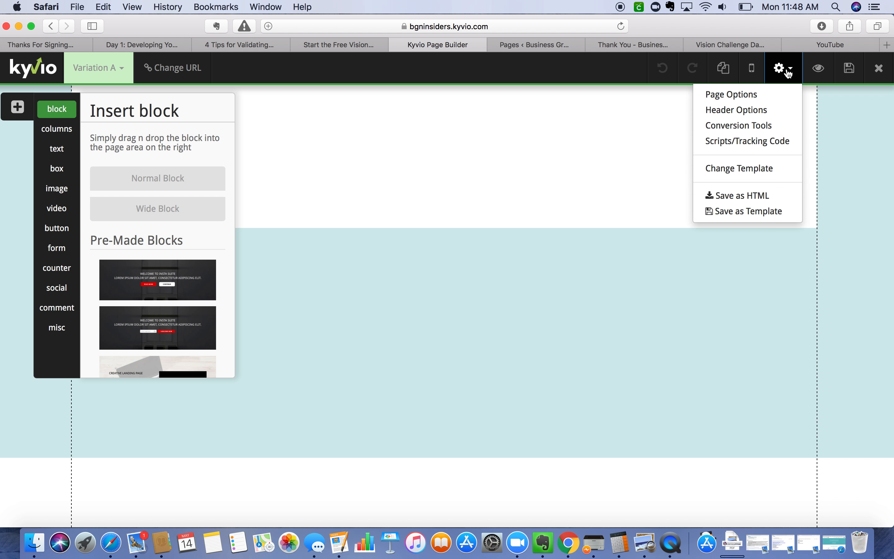
pyautogui.click(741, 97)
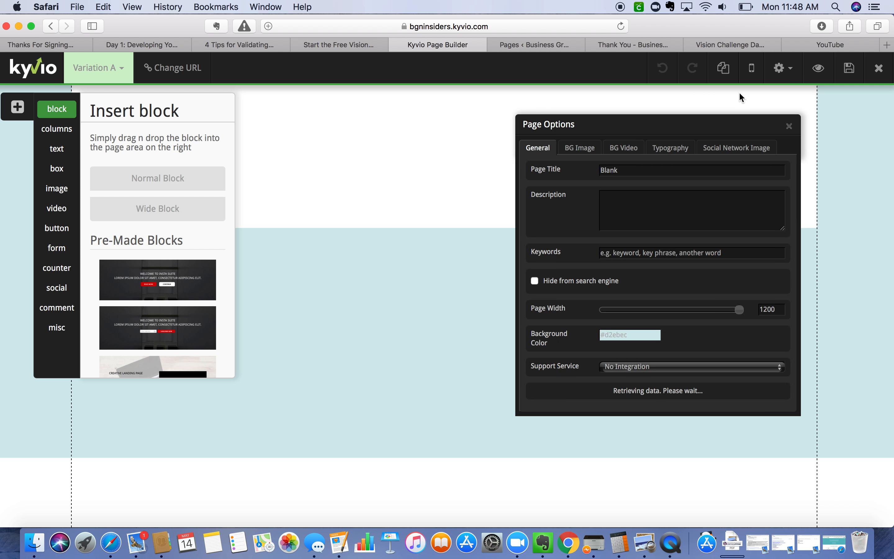
pyautogui.click(584, 151)
pyautogui.click(626, 150)
pyautogui.click(679, 149)
pyautogui.click(731, 150)
pyautogui.click(546, 149)
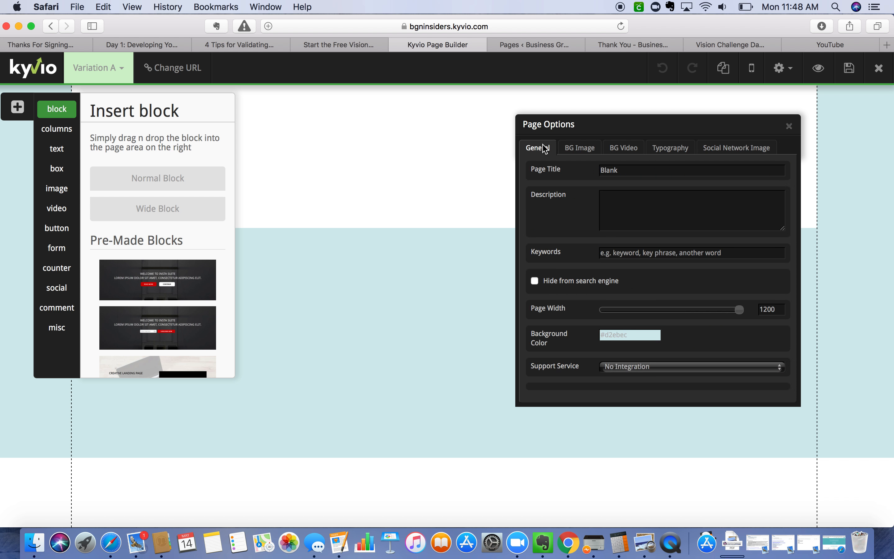
pyautogui.click(790, 130)
# Step: Check the Thank You Page's layers and its mobile layout, and return to the desktop view
pyautogui.click(725, 70)
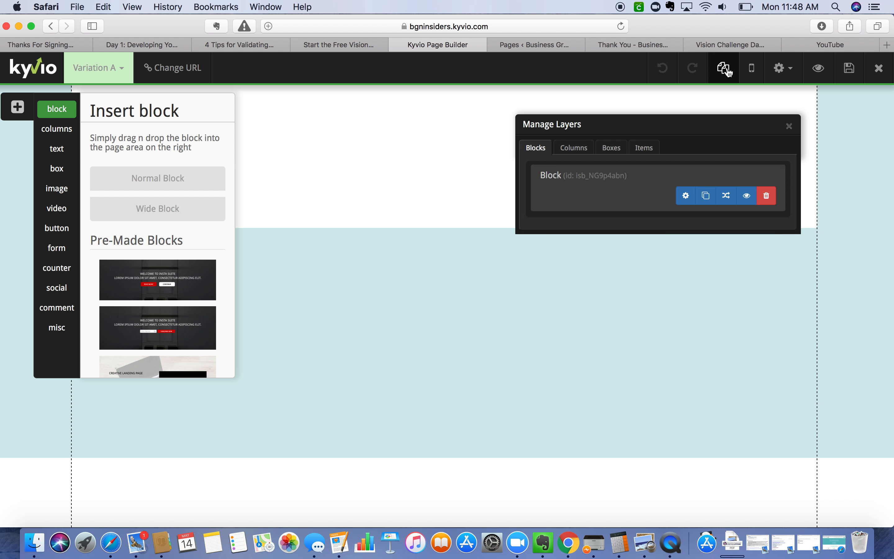
pyautogui.click(789, 129)
pyautogui.click(752, 68)
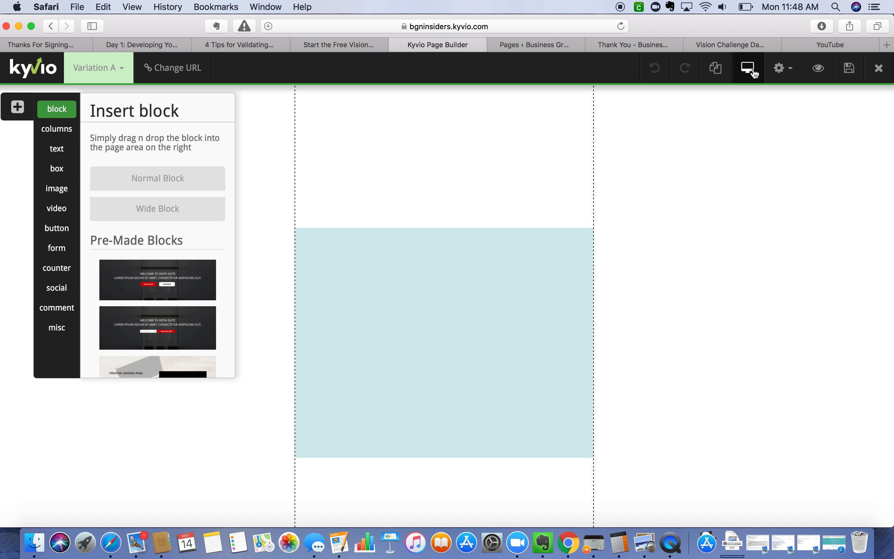
pyautogui.click(752, 70)
# Step: Open the template chooser for the Thank You Page and examine its funnel type filter
pyautogui.click(783, 68)
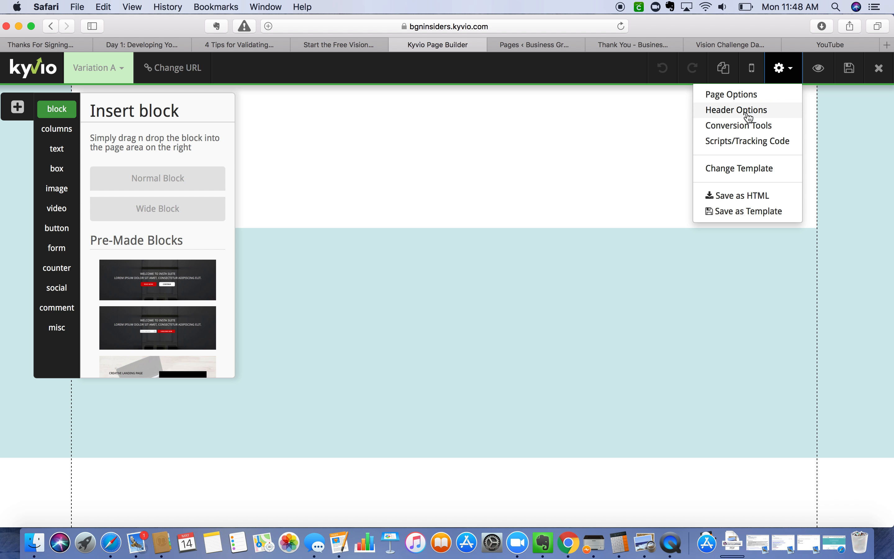
pyautogui.click(739, 169)
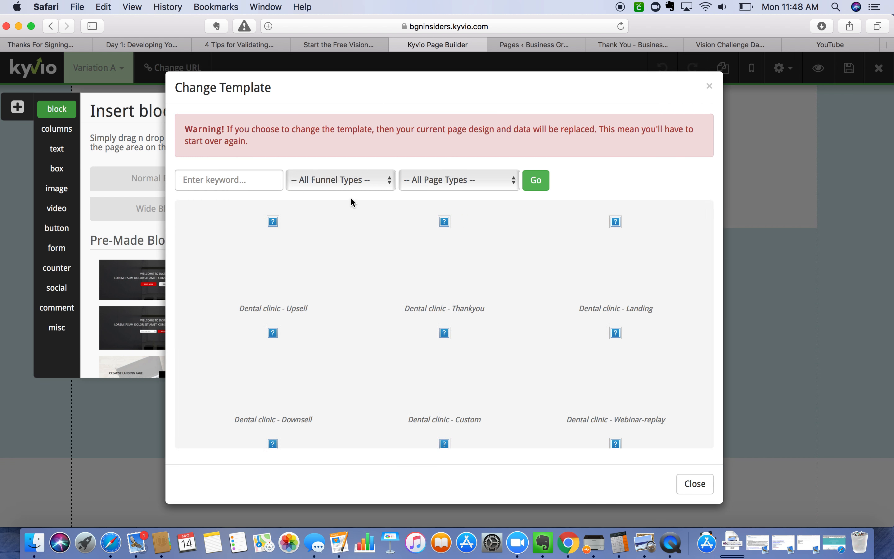
pyautogui.click(343, 181)
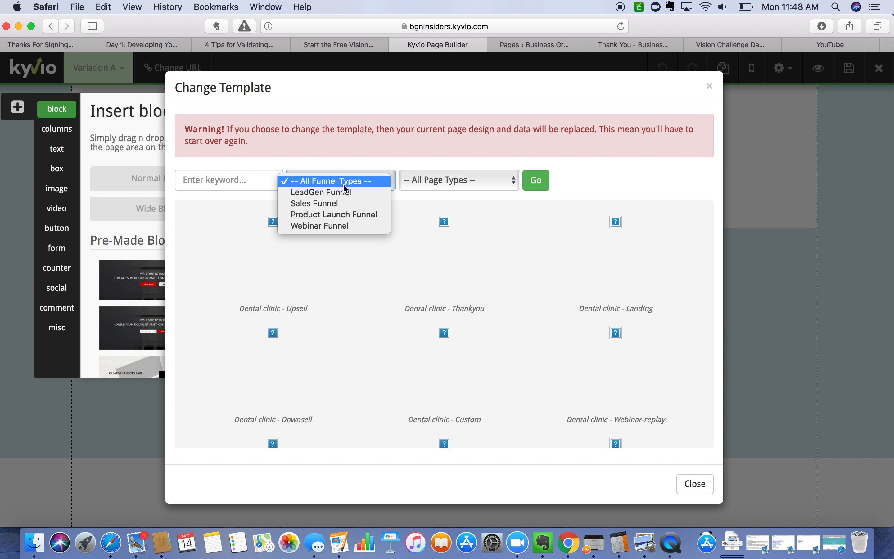
pyautogui.click(340, 182)
pyautogui.click(237, 182)
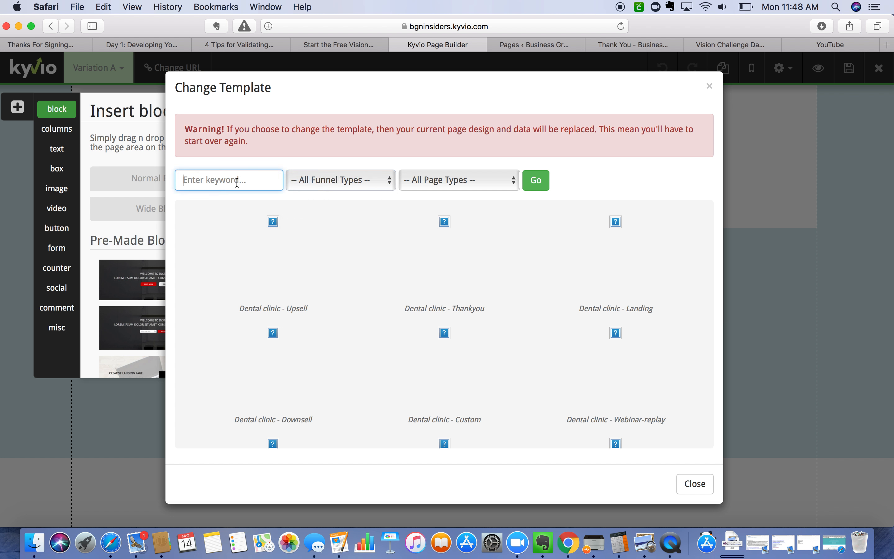
pyautogui.click(345, 180)
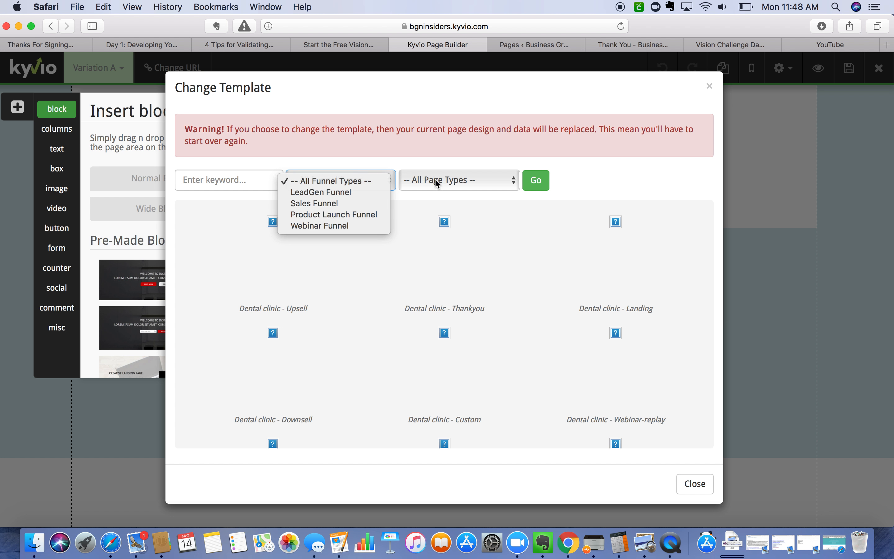